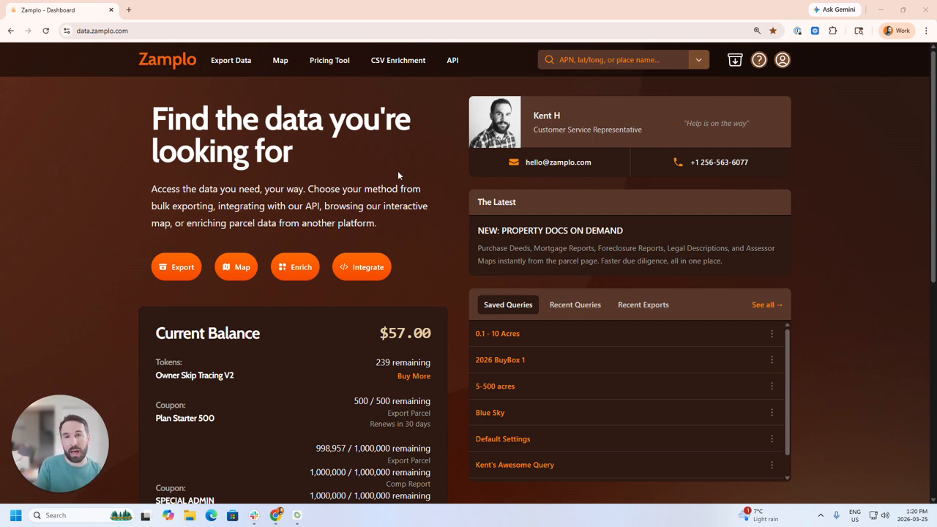
Open the parcel data export page and add the Adjacent Roads and Wetlands Percent filters to the query.
click(232, 61)
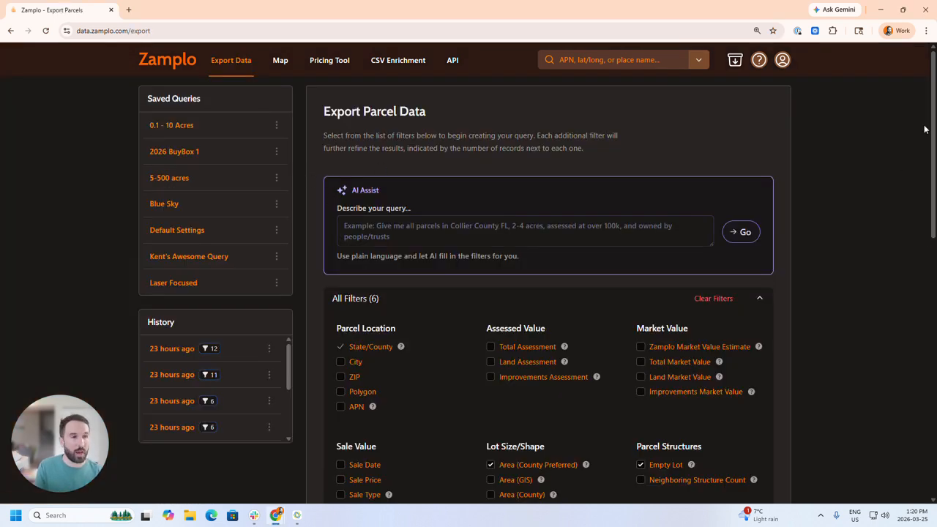
drag(932, 121, 932, 207)
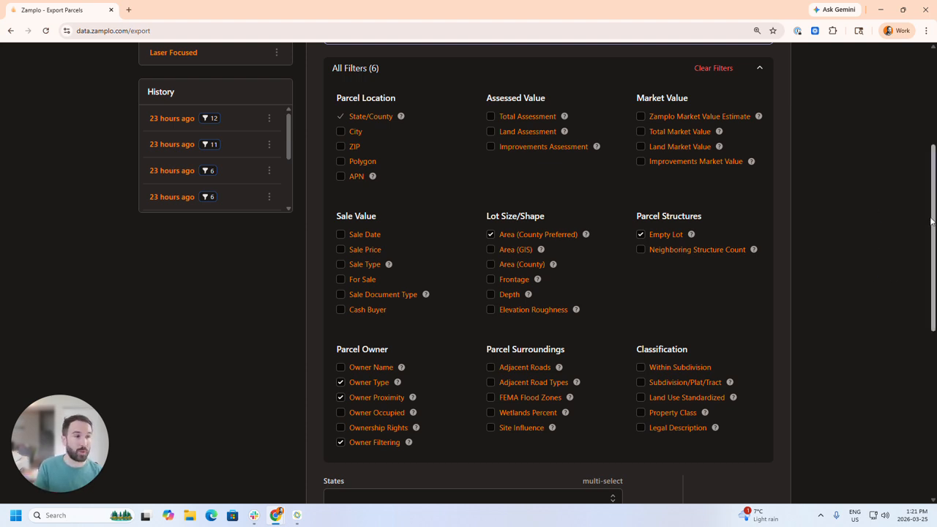
scroll(542, 349, down, 1)
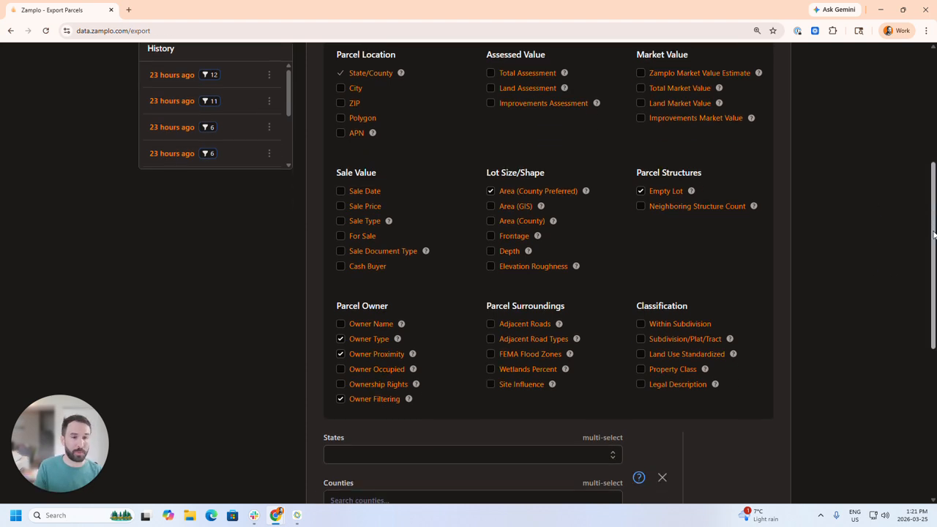
click(491, 325)
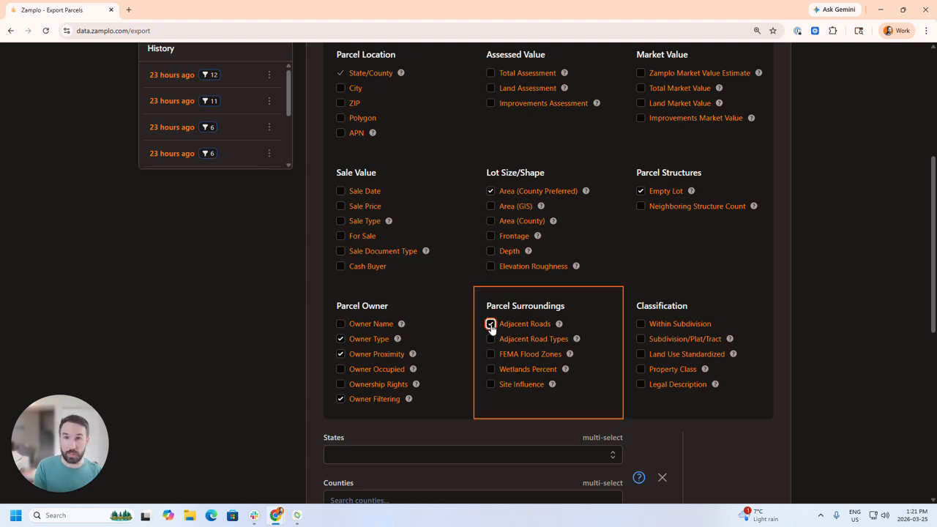
click(491, 370)
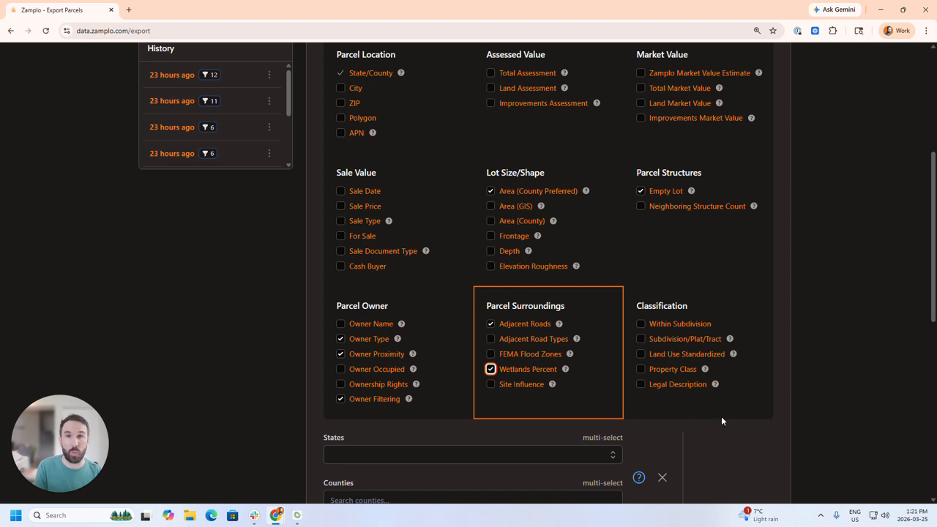
Restrict the parcel location to the state of California and Kern County.
drag(932, 217, 922, 321)
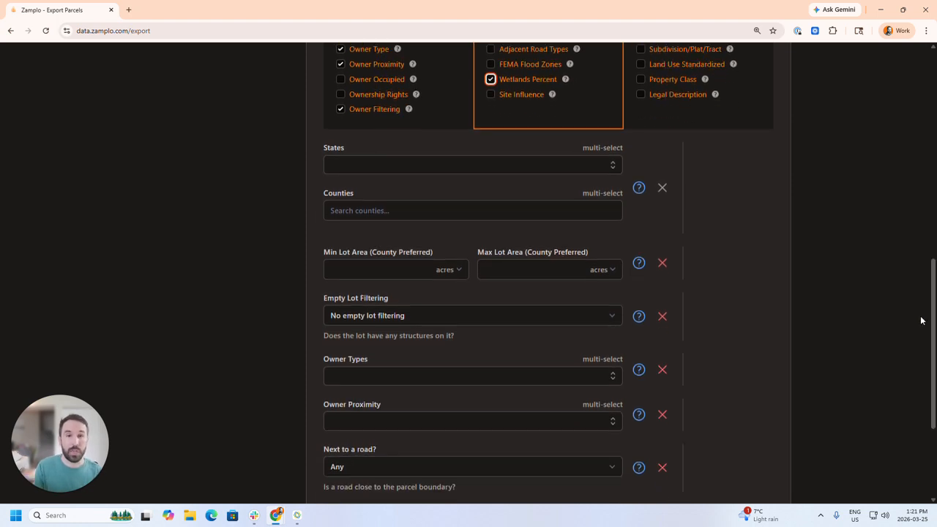
click(381, 164)
text(ca)
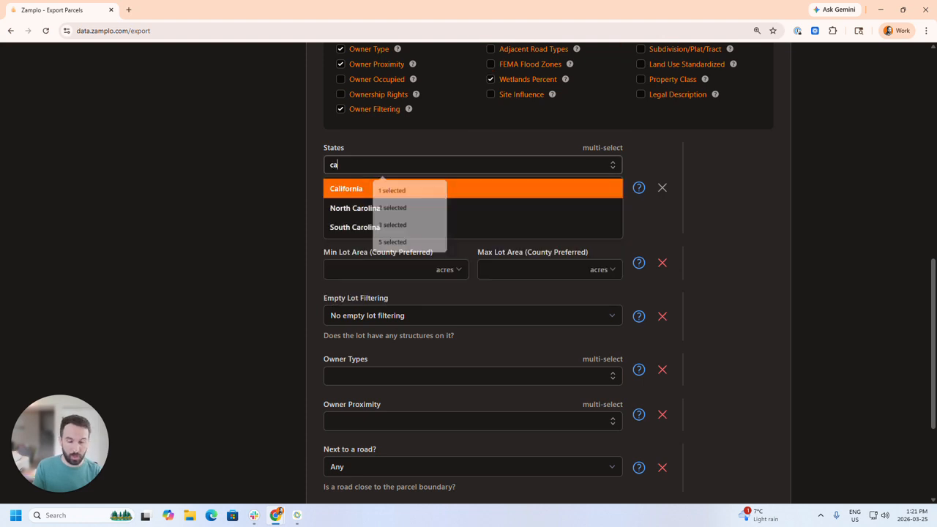
text(li)
click(379, 188)
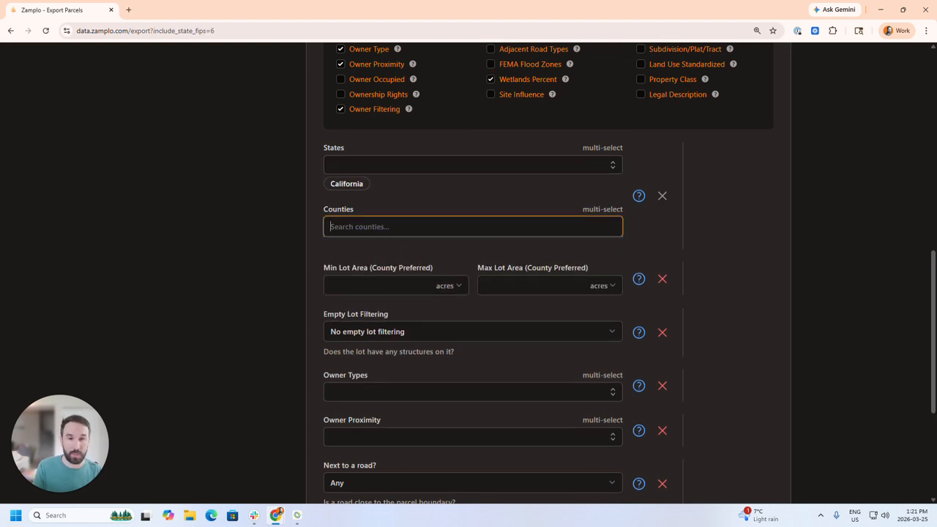
text(kern)
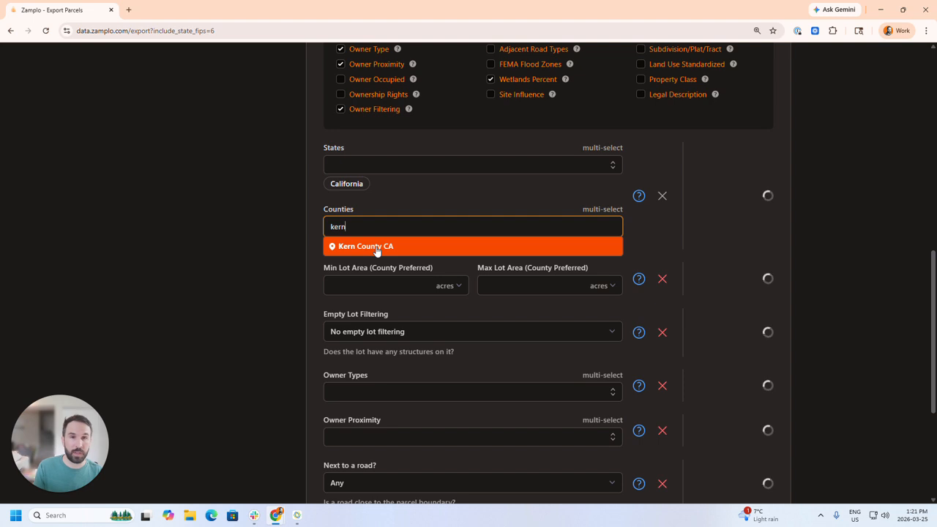
click(376, 249)
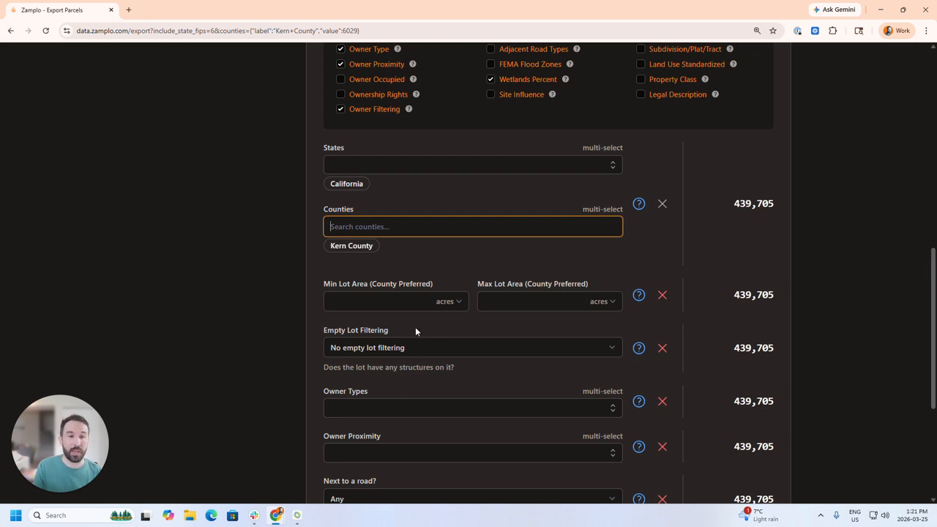
Set the county-preferred lot area range to a minimum of 1 acre and a maximum of 5 acres.
click(372, 302)
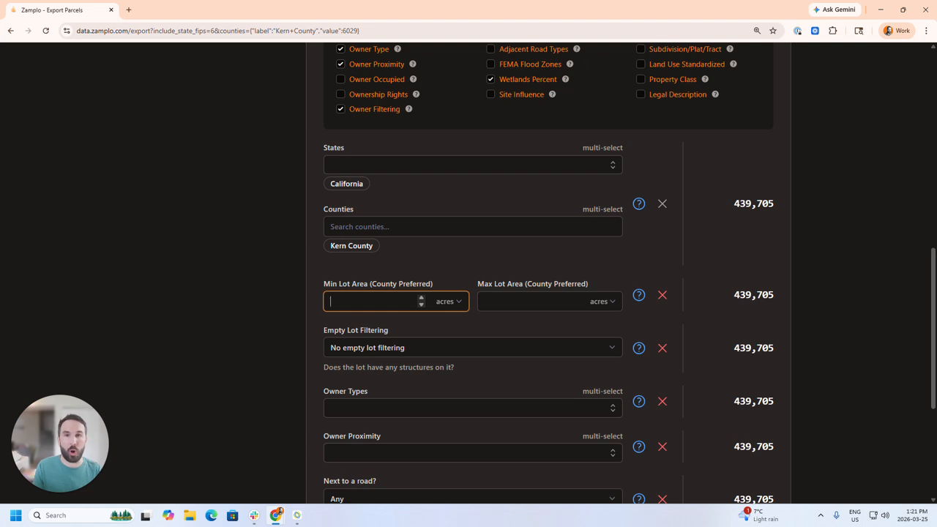
text(1)
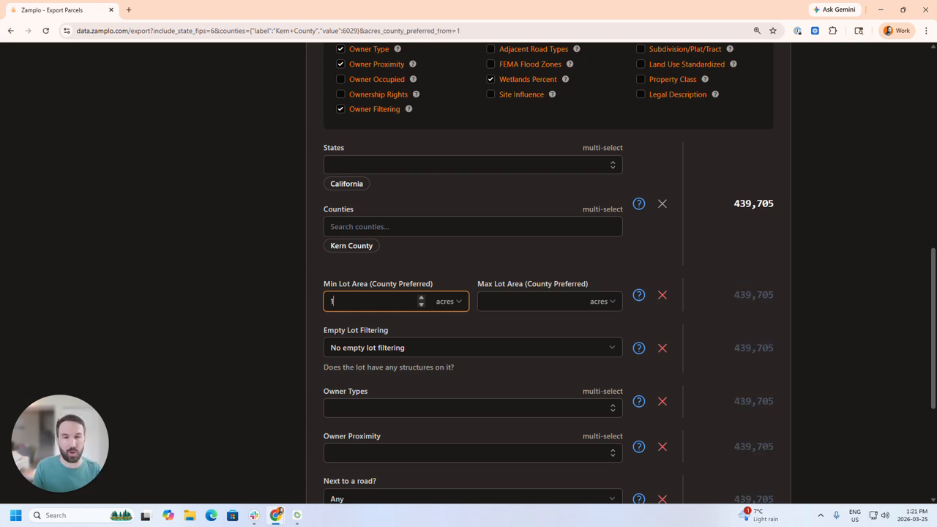
click(574, 294)
text(5)
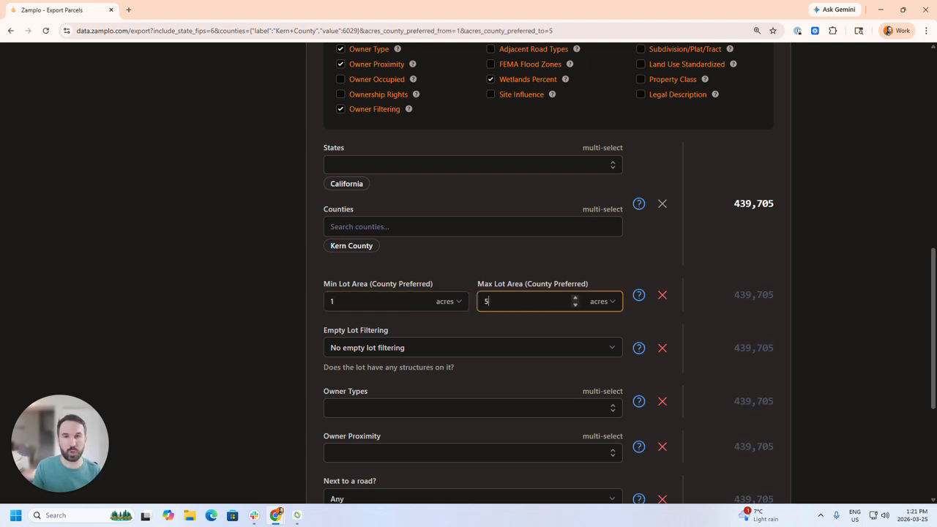
click(738, 329)
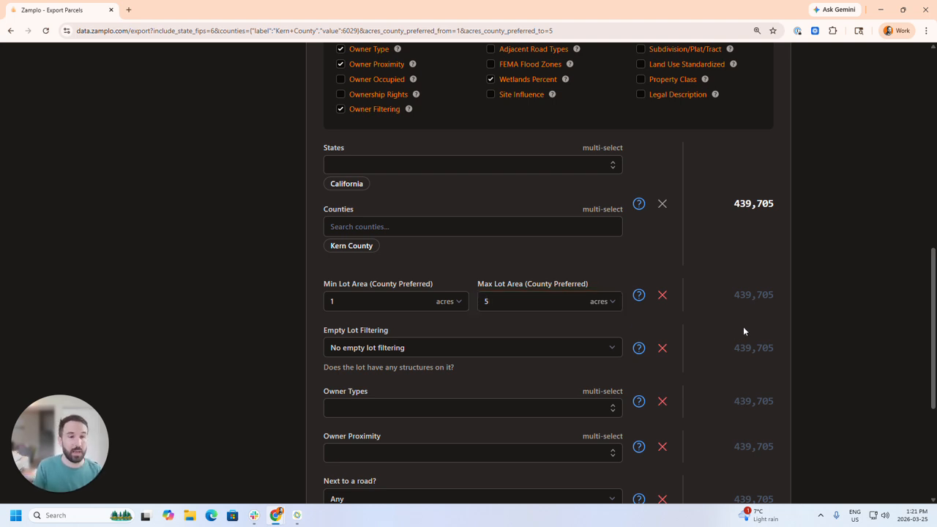
Set the empty lot filtering to "Empty lots only".
scroll(708, 378, down, 1)
click(490, 297)
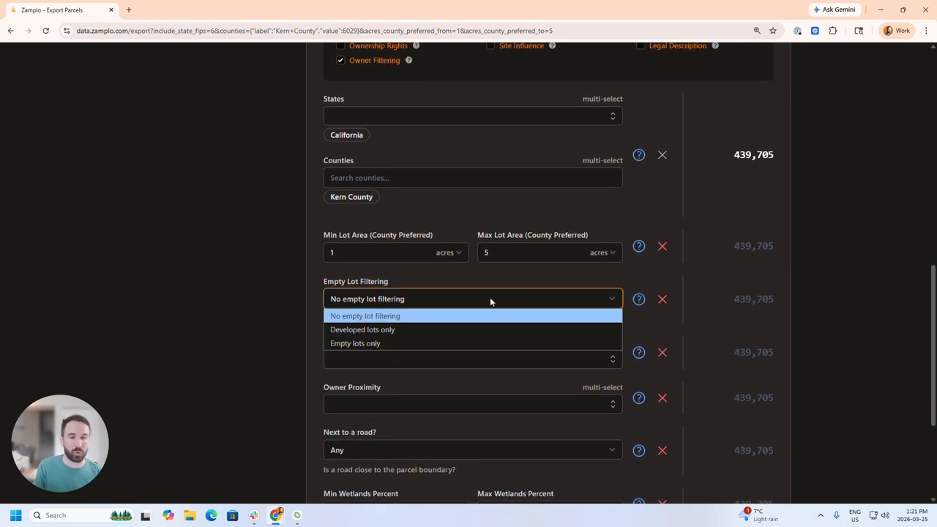
click(399, 344)
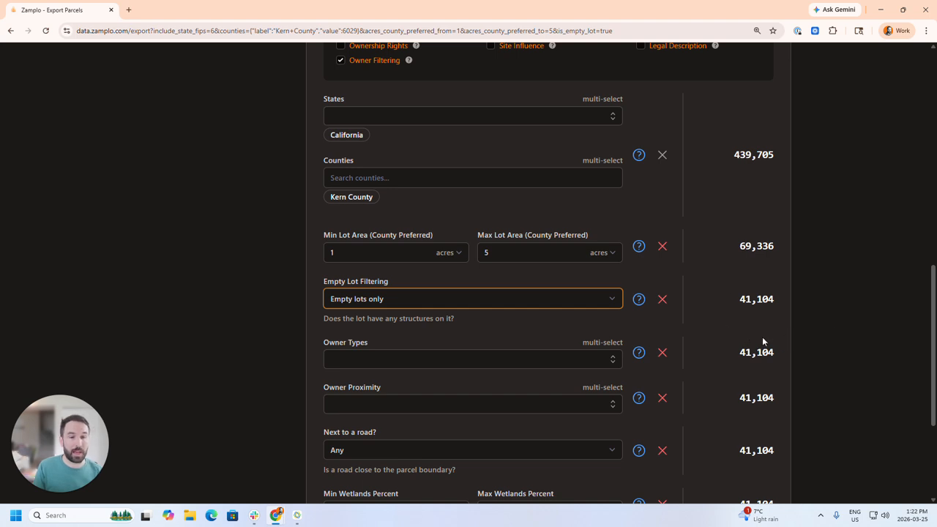
Limit the owner types to Person and Trust.
scroll(762, 337, down, 1)
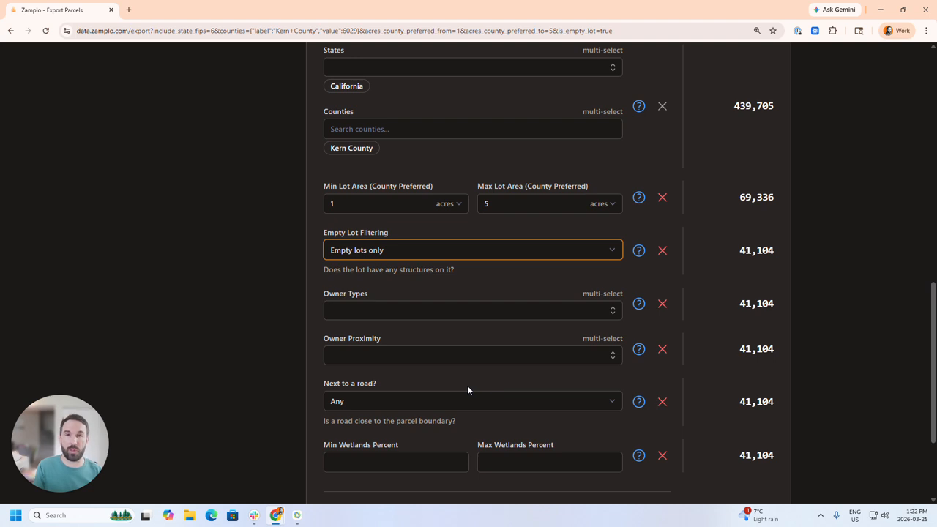
click(592, 317)
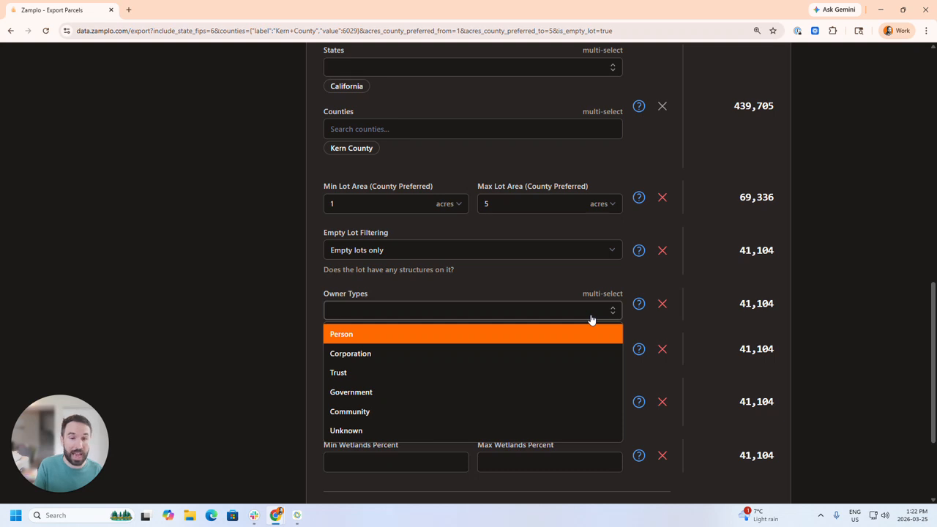
click(362, 338)
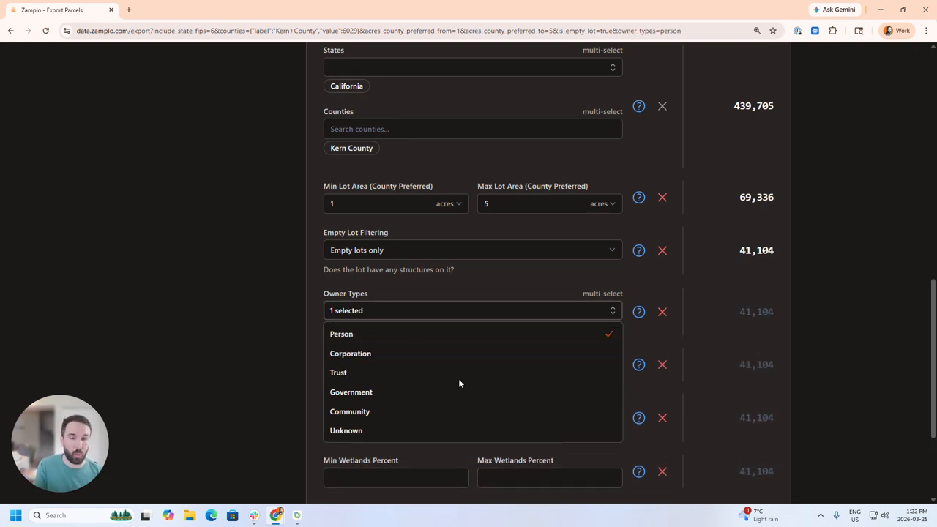
click(454, 380)
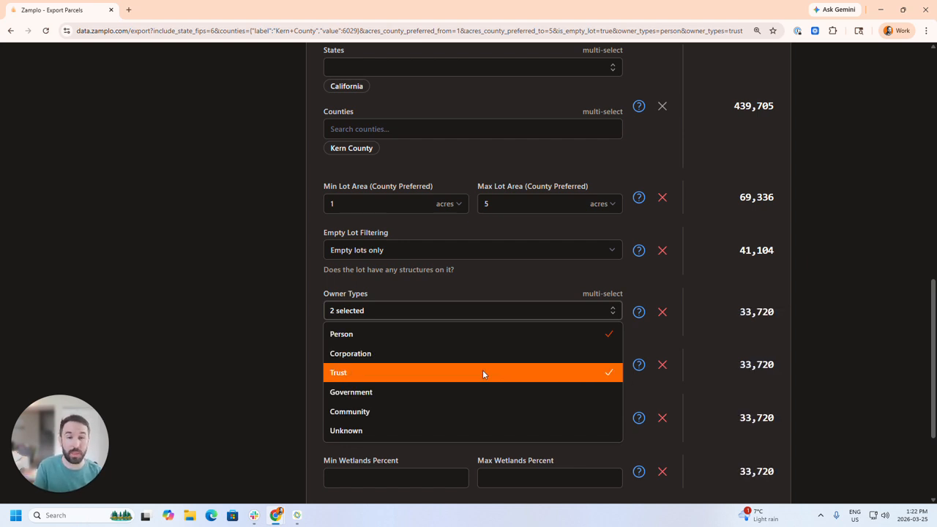
click(716, 348)
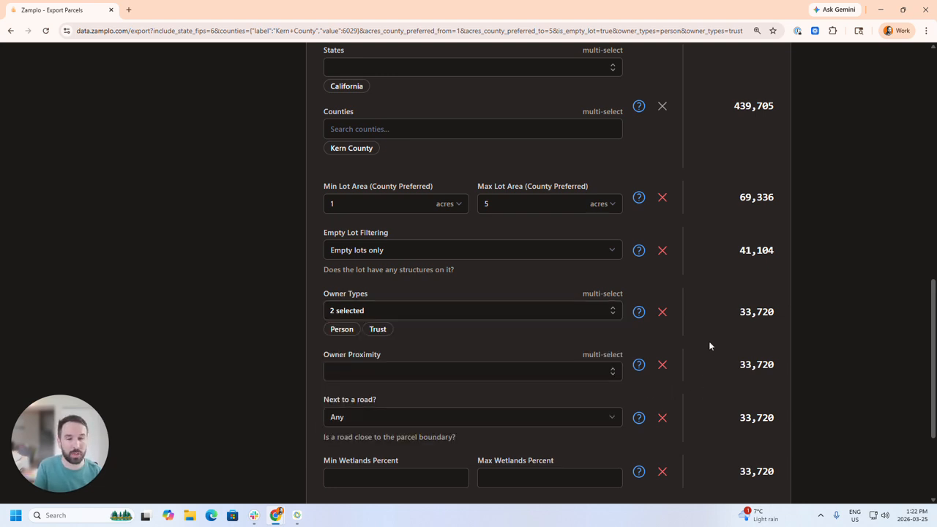
Limit the owner proximity to "Within Country, Out of State" and "Same State, Different ZIP Code".
click(511, 376)
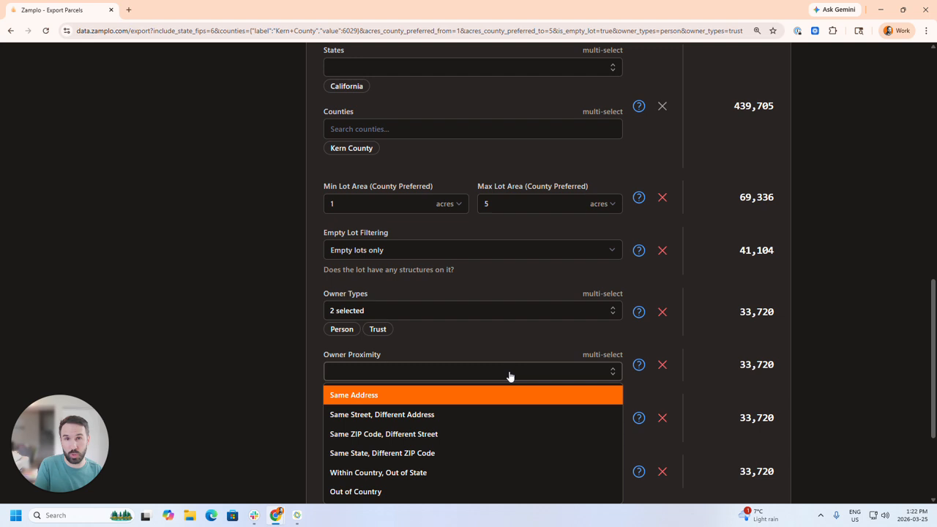
click(414, 474)
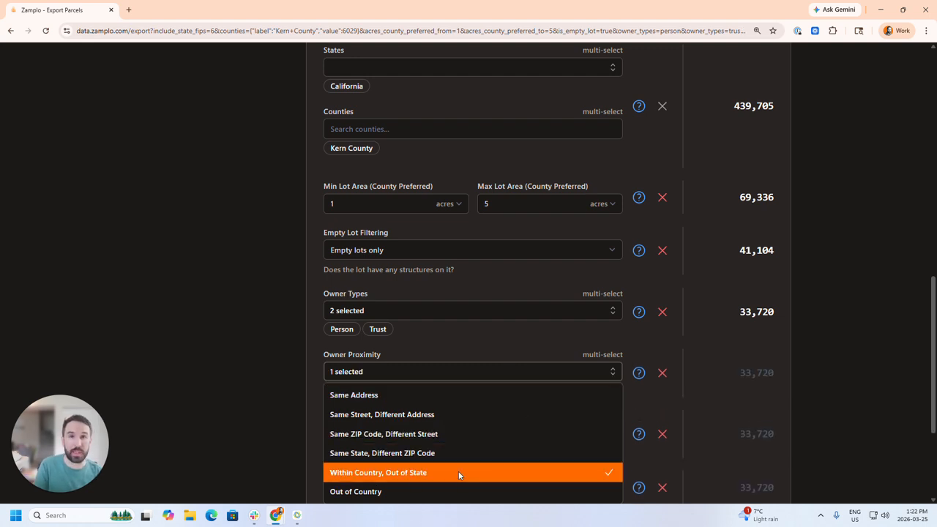
click(410, 456)
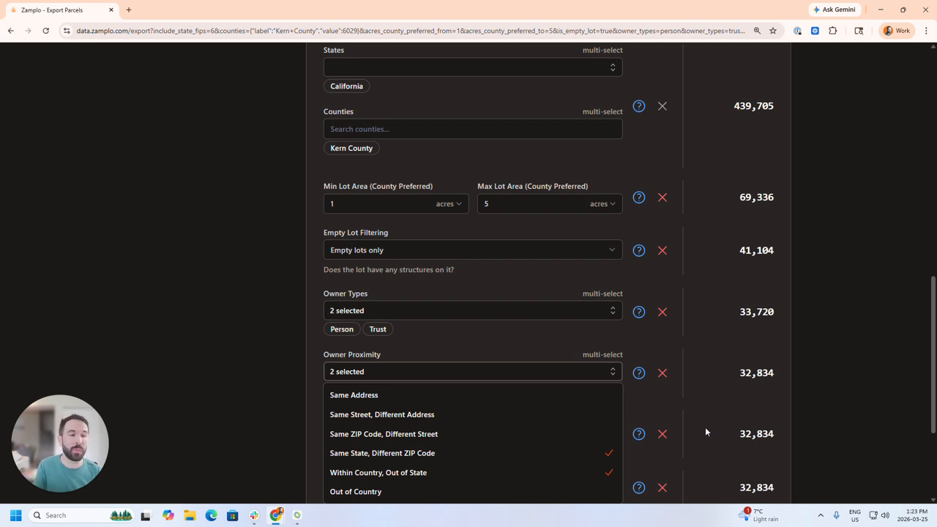
click(752, 419)
Set the road adjacency filter to "Road Within 30ft" and compare the parcel counts before and after it.
scroll(754, 413, down, 1)
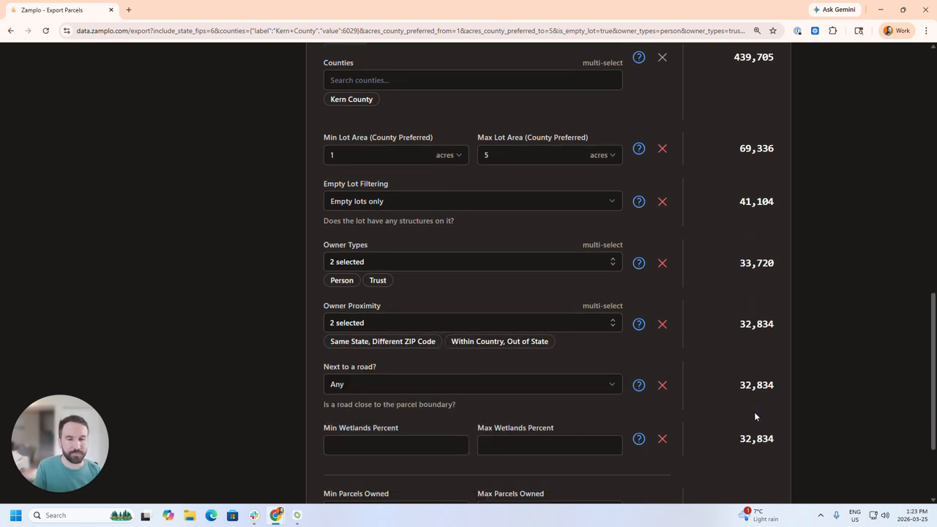
scroll(758, 414, down, 2)
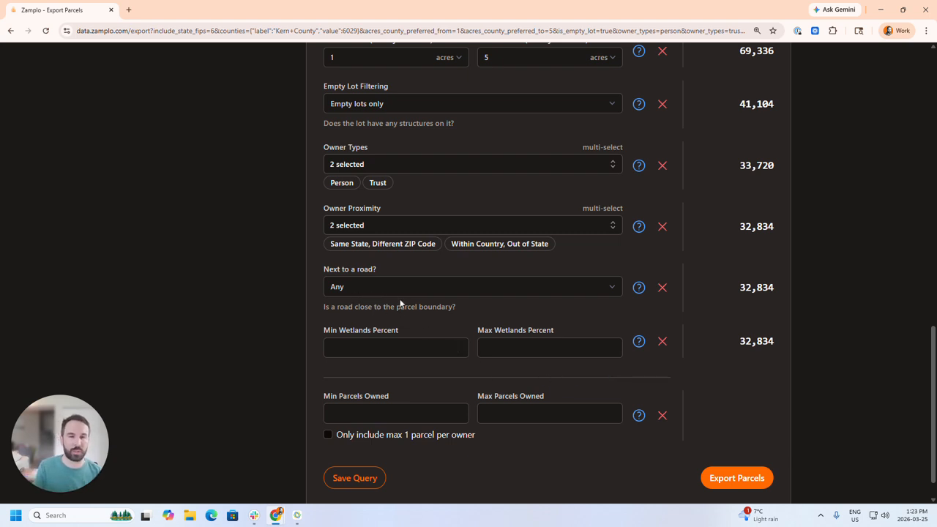
click(442, 287)
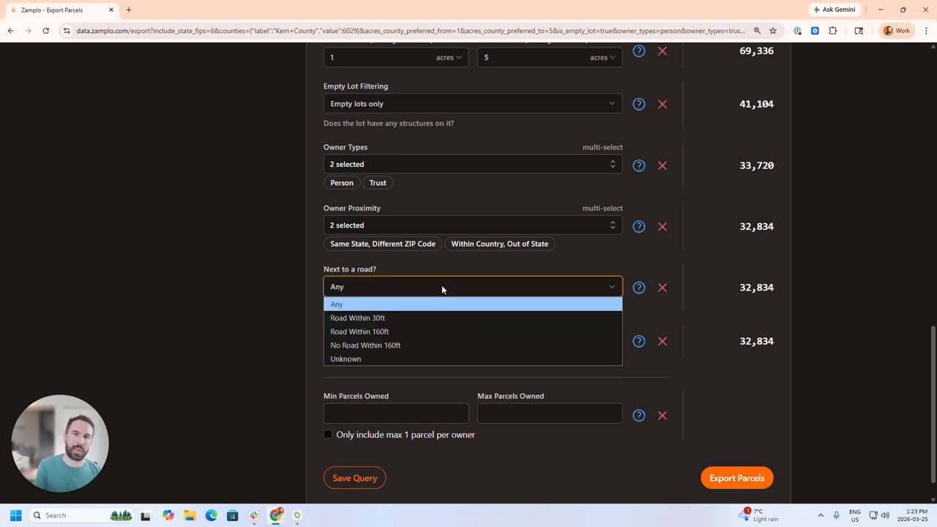
click(378, 319)
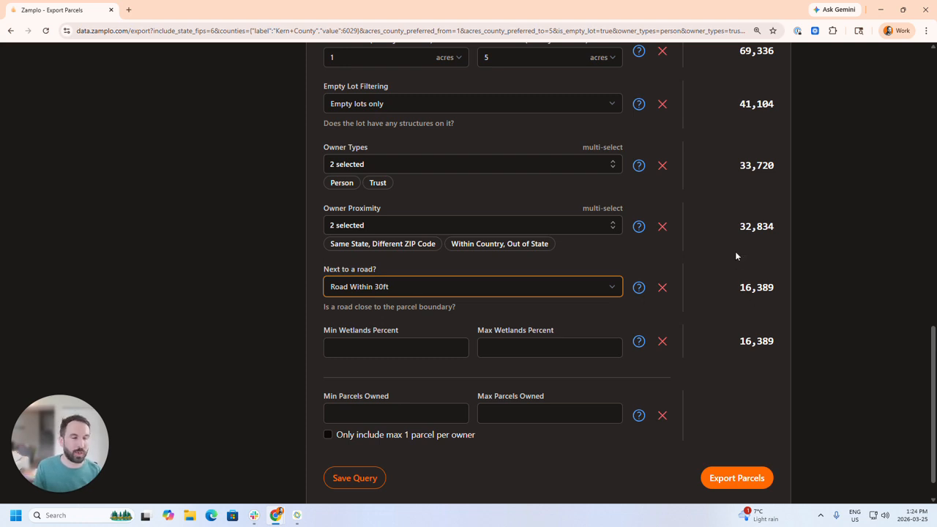
drag(739, 227, 774, 229)
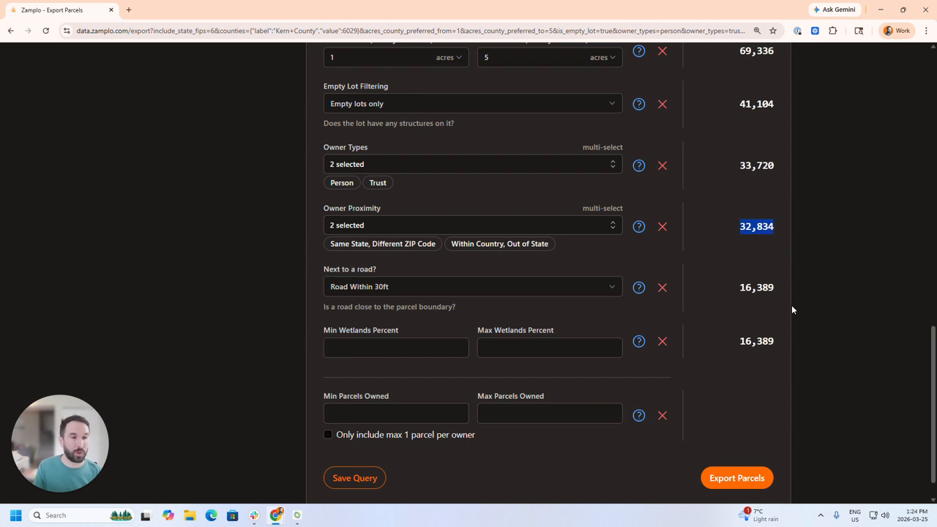
drag(739, 288, 782, 291)
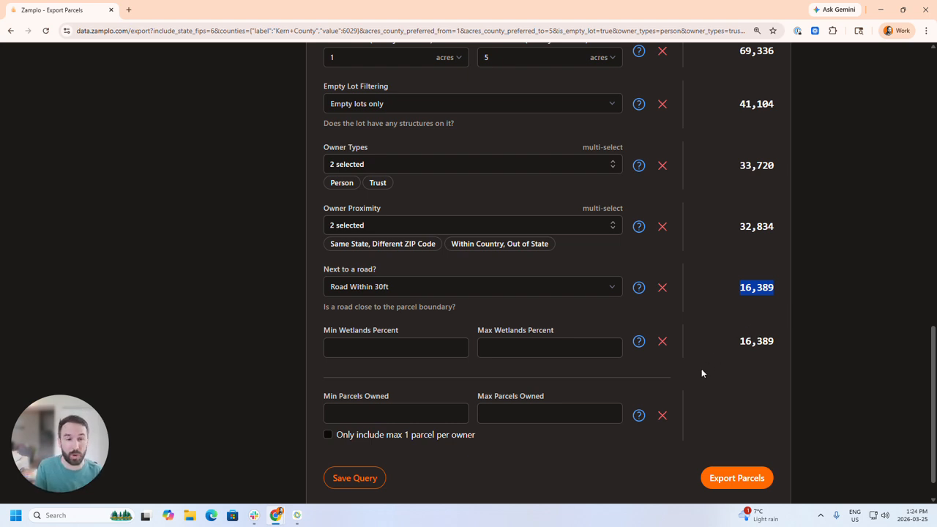
click(536, 375)
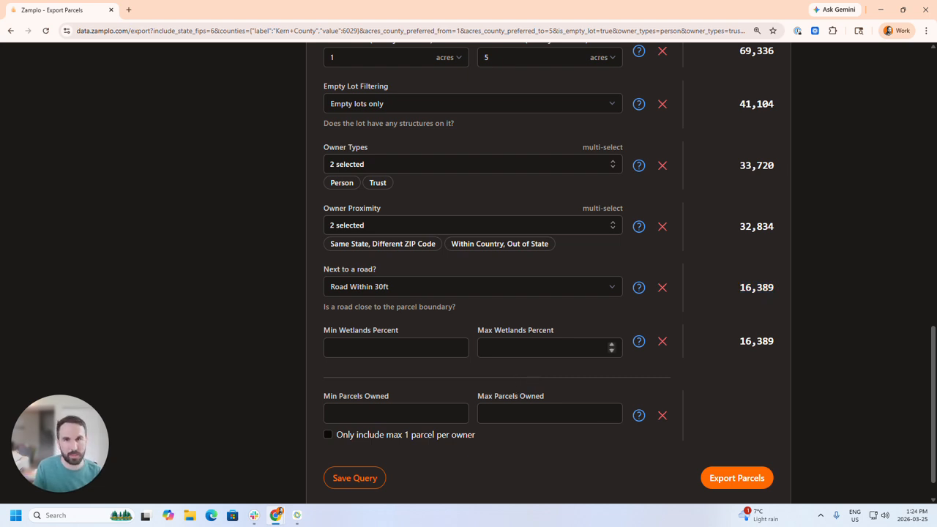
Set the maximum wetlands percent to 25.
click(535, 348)
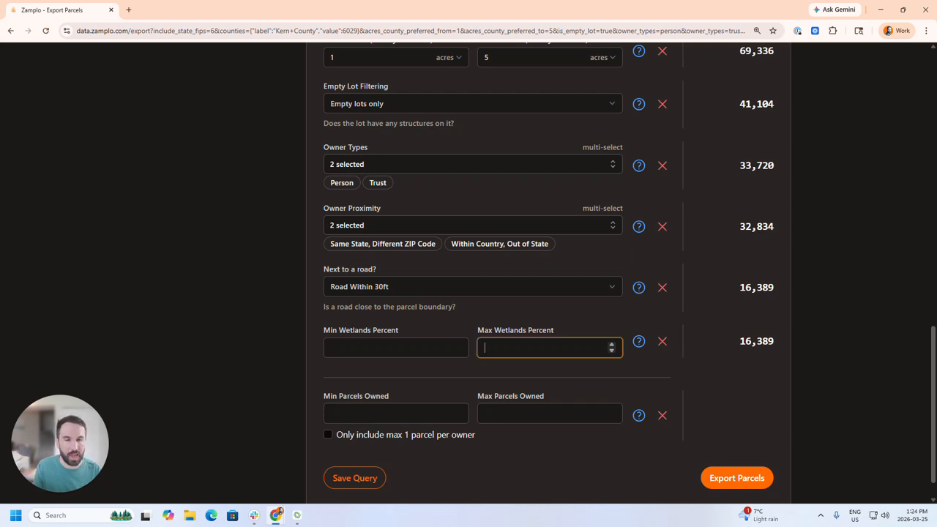
text(25)
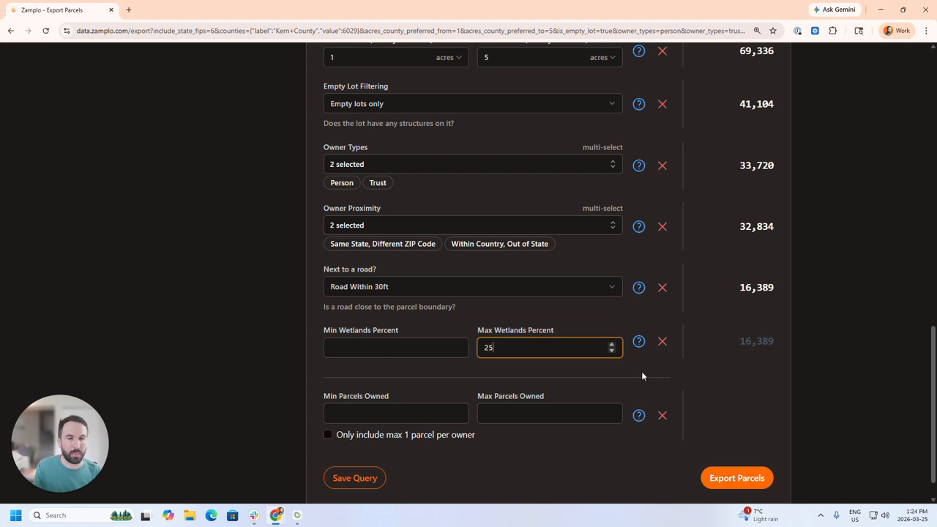
click(663, 373)
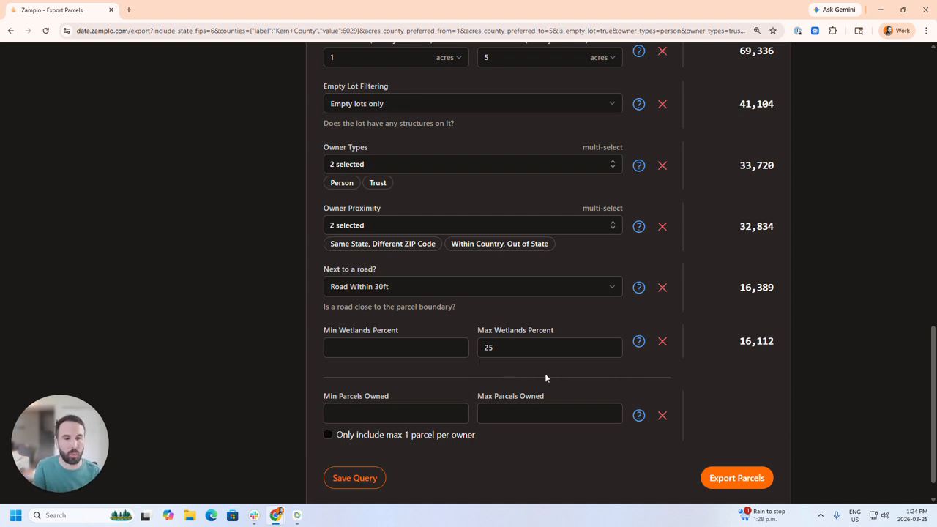
scroll(579, 406, down, 1)
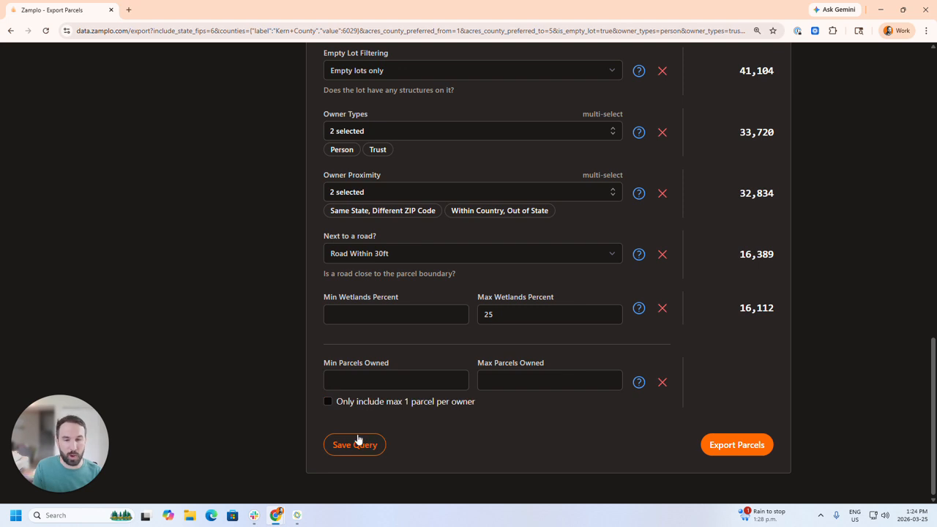
Restrict the results to a maximum of one parcel per owner and save the query as DEMO.
click(328, 402)
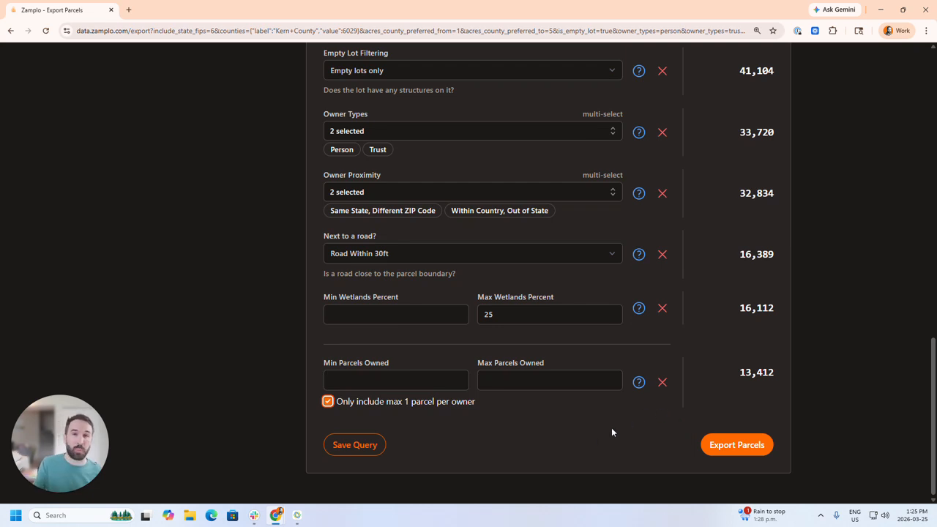
click(358, 447)
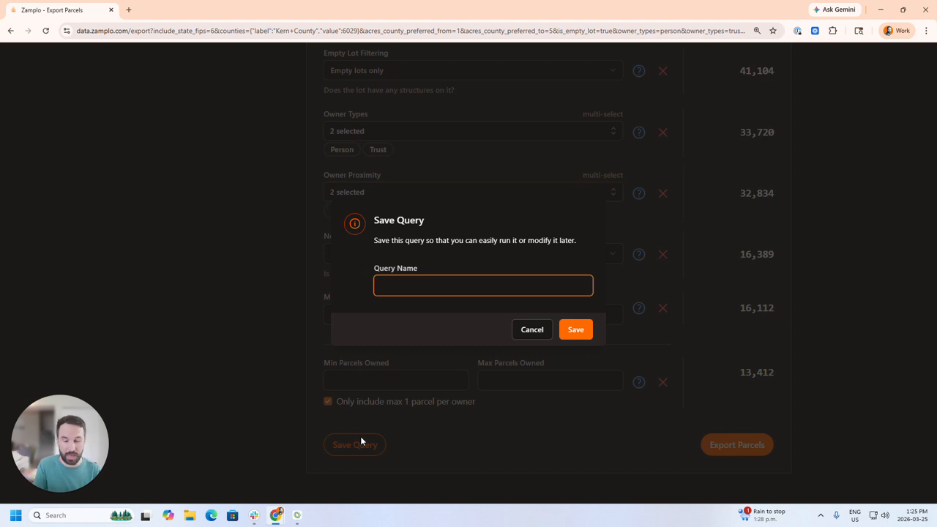
text(DEMO)
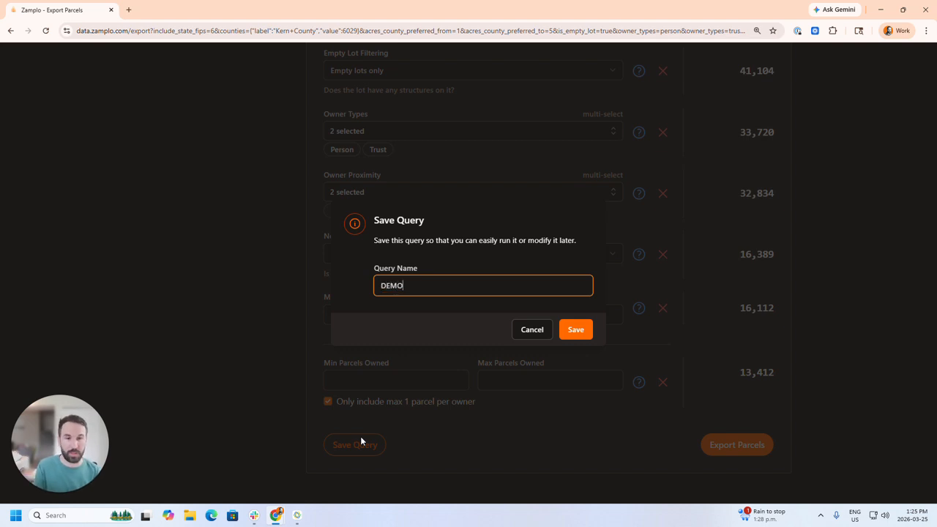
click(579, 334)
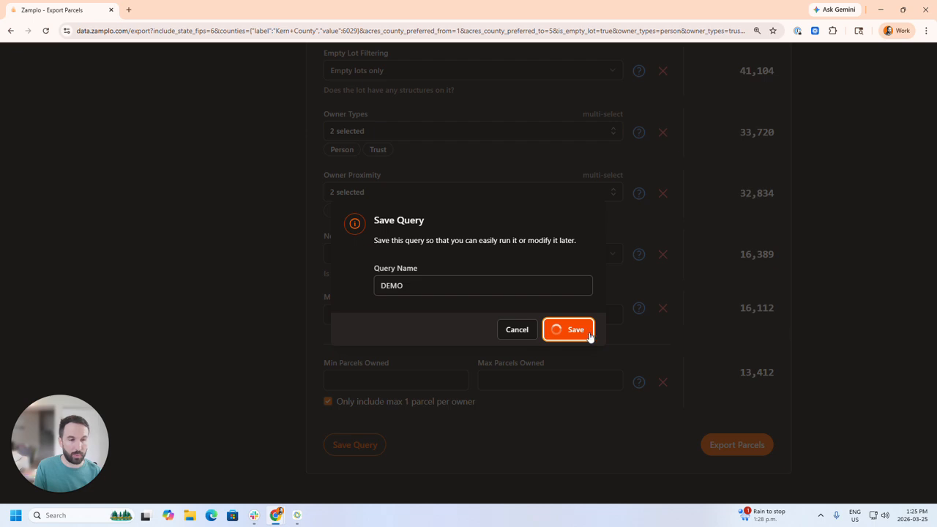
Search for Kern County, CA and open it on the map.
drag(931, 399, 902, 83)
click(608, 60)
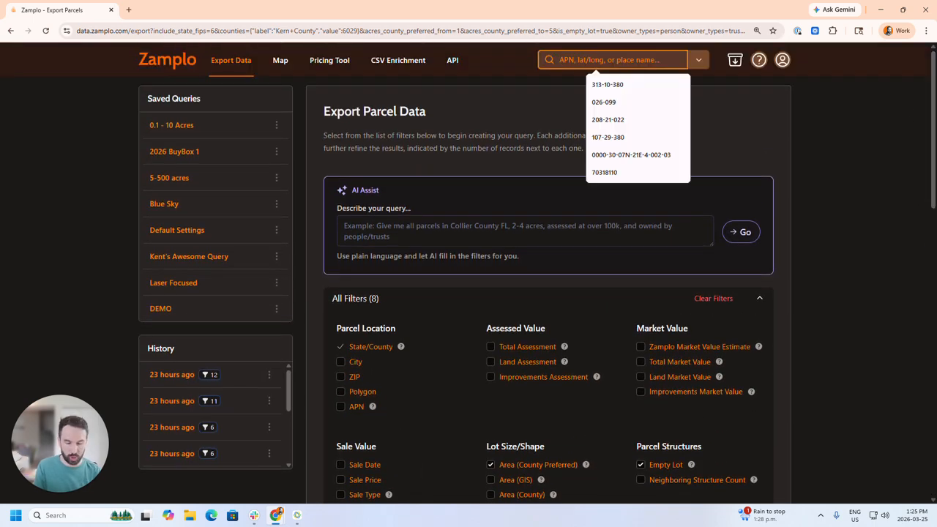
text(KERN COUNT)
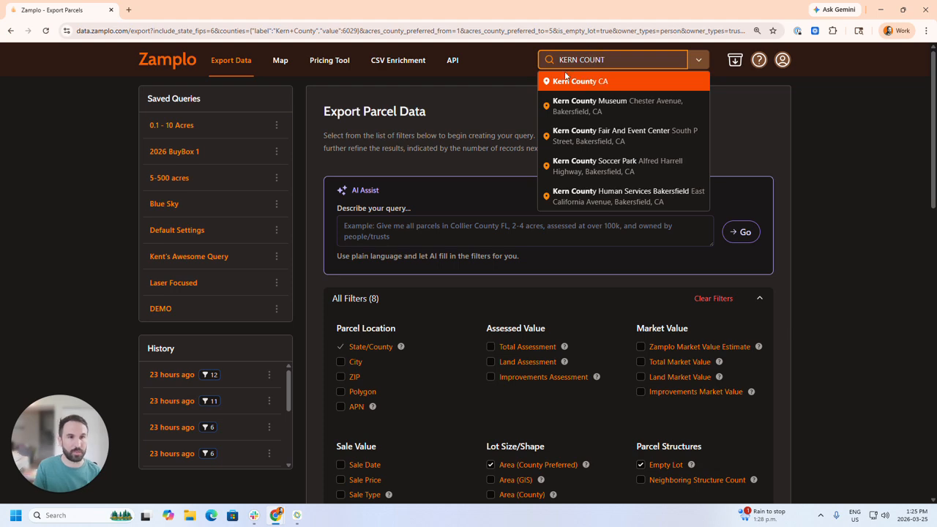
click(566, 77)
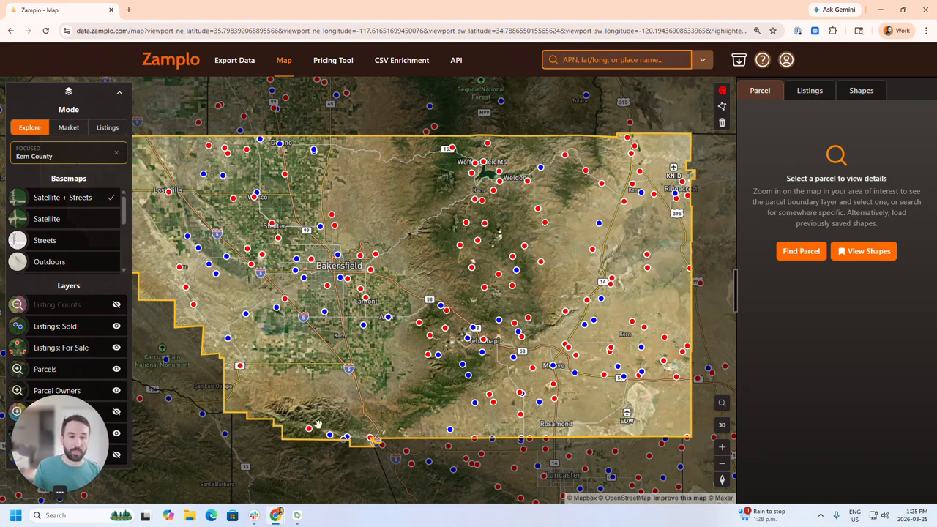
Draw a polygon of about 218,000 acres above Kern County's southern border, covering the area around Willow Springs and Rosamond.
scroll(550, 409, up, 2)
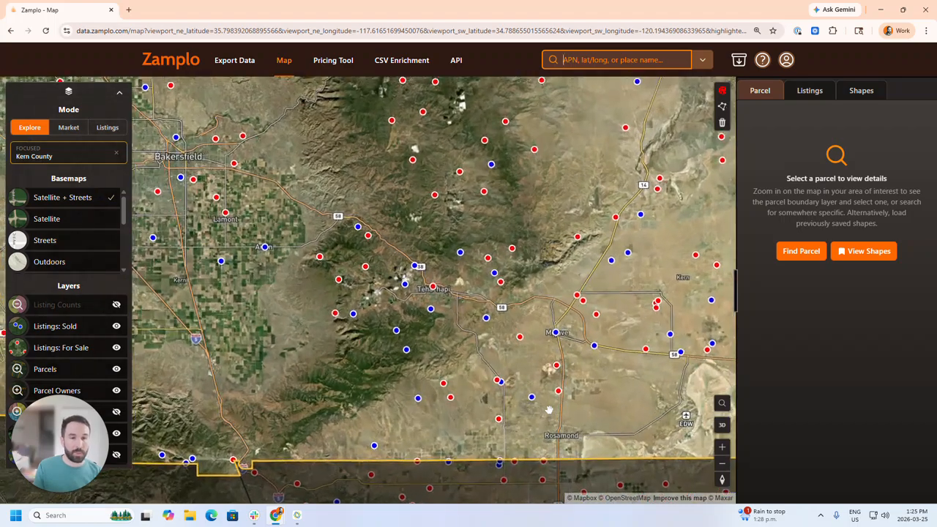
scroll(549, 410, up, 2)
drag(611, 387, 540, 379)
drag(490, 420, 506, 372)
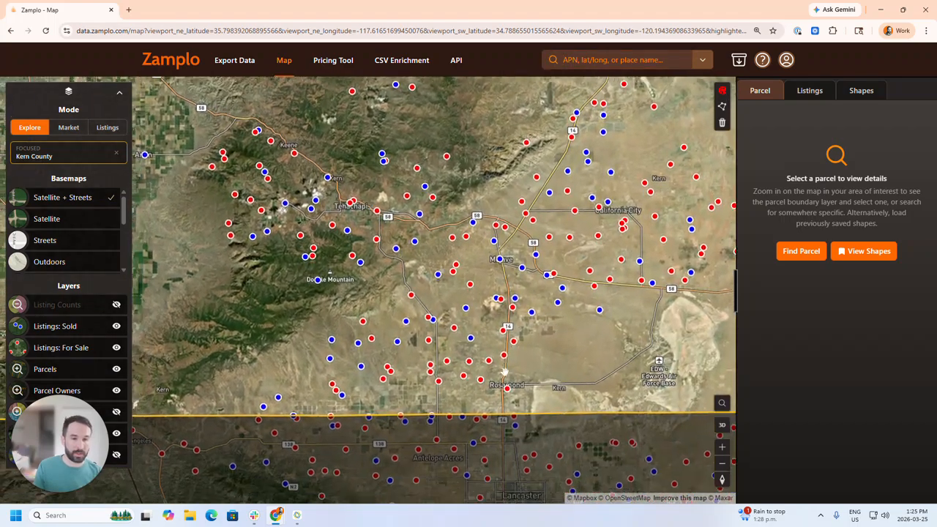
scroll(505, 373, up, 2)
scroll(504, 304, up, 4)
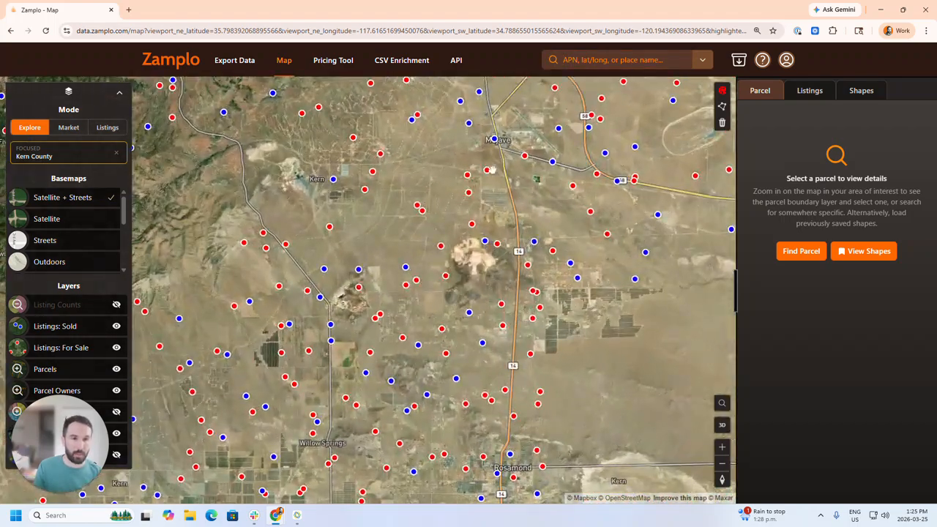
drag(495, 152, 534, 156)
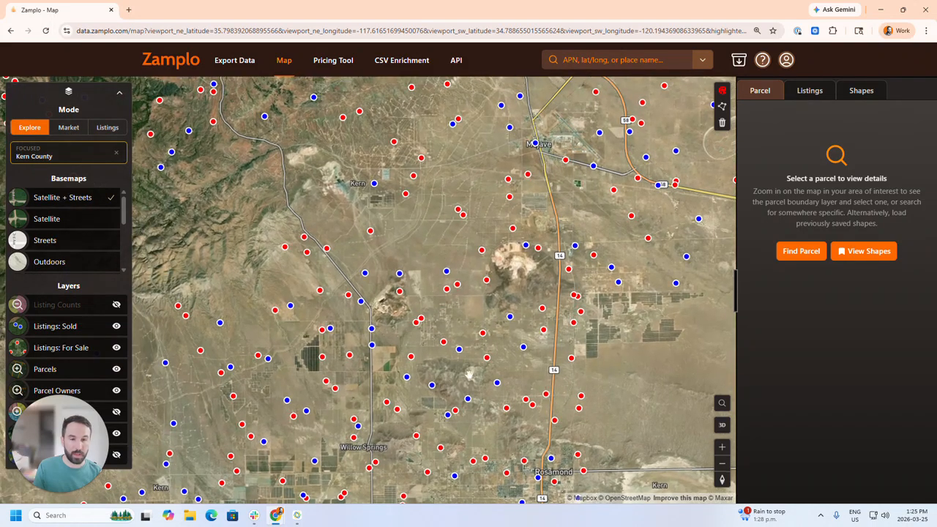
drag(469, 375, 529, 352)
drag(502, 390, 492, 347)
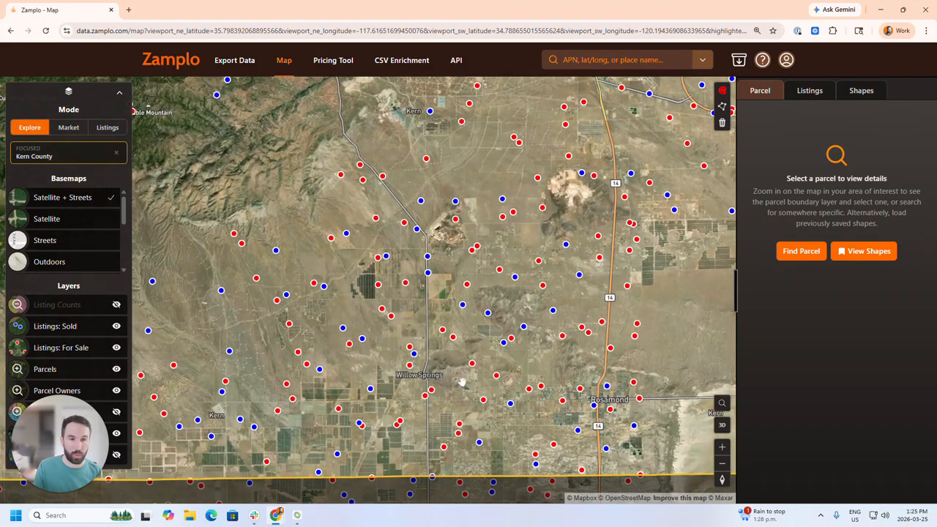
scroll(549, 421, down, 1)
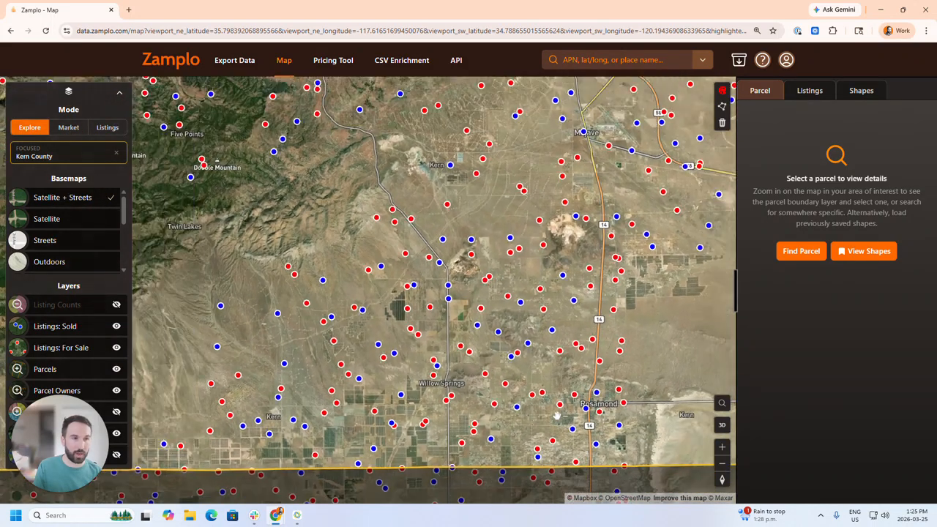
click(722, 109)
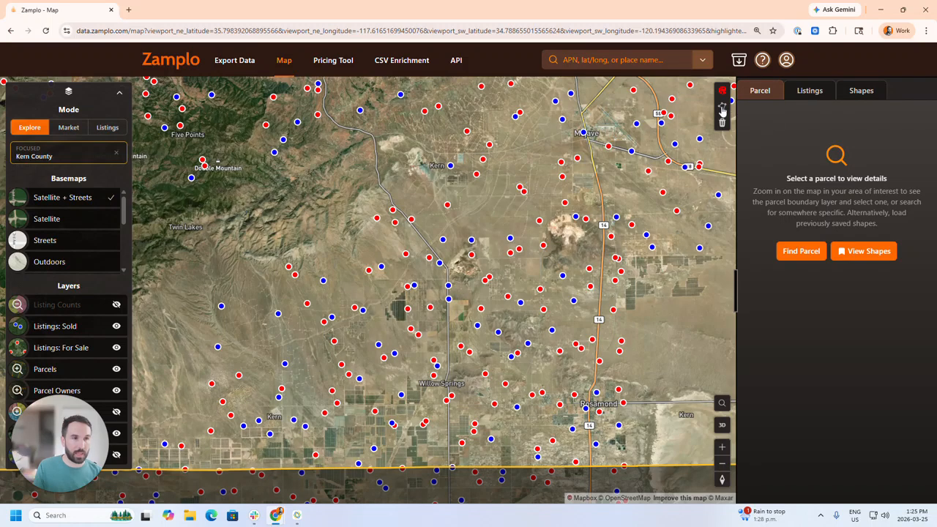
click(155, 458)
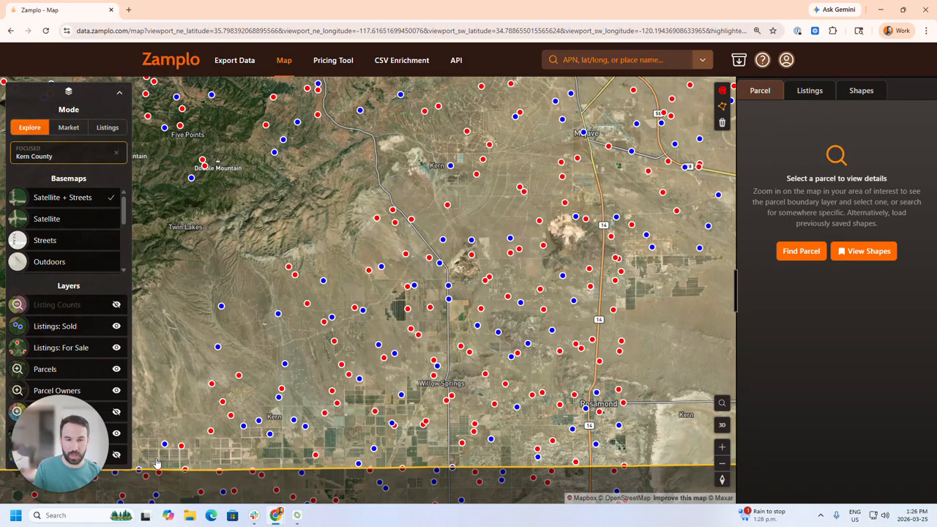
click(179, 197)
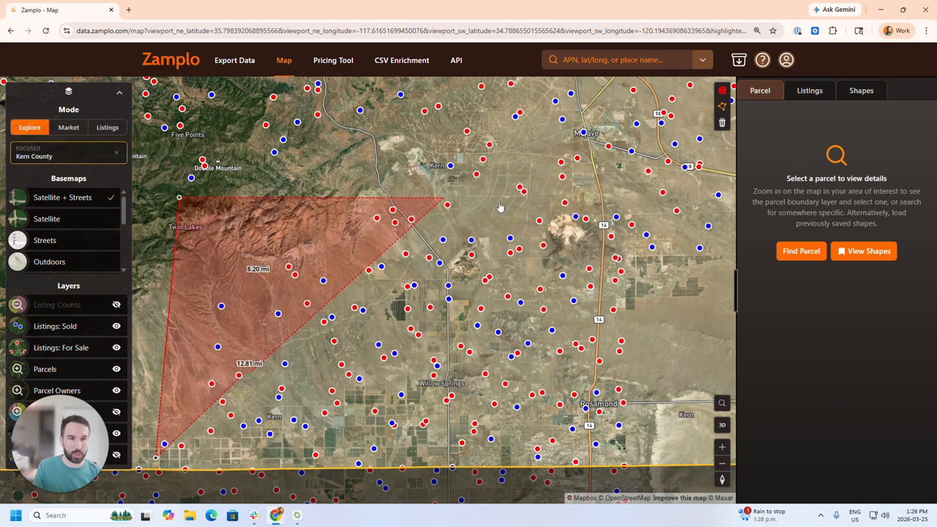
click(714, 193)
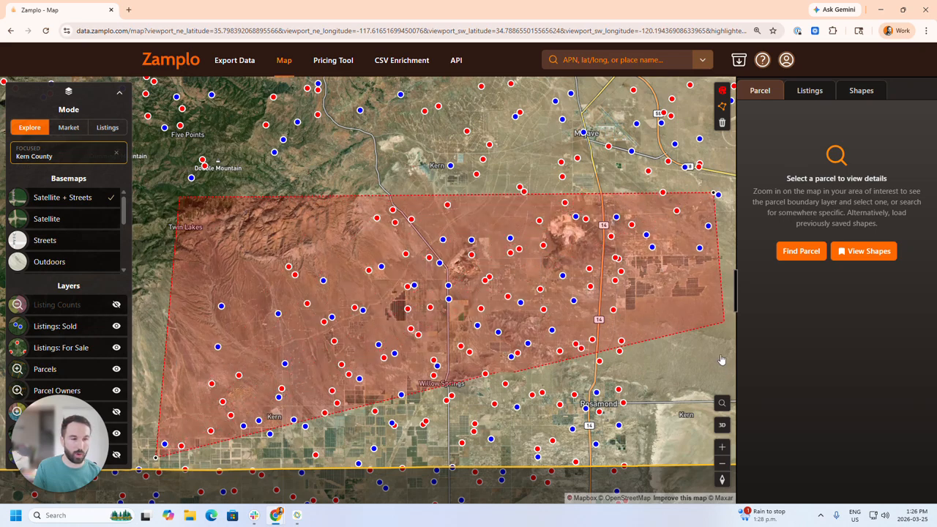
click(710, 462)
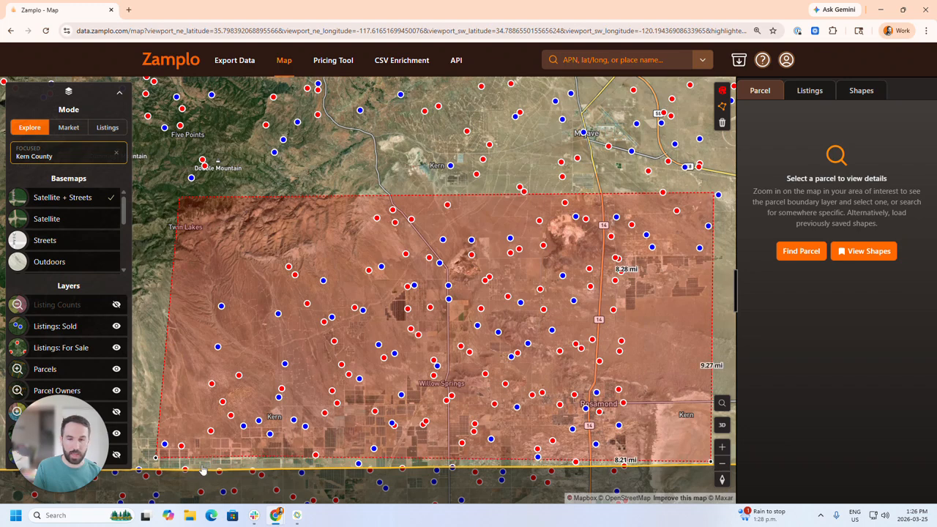
click(156, 462)
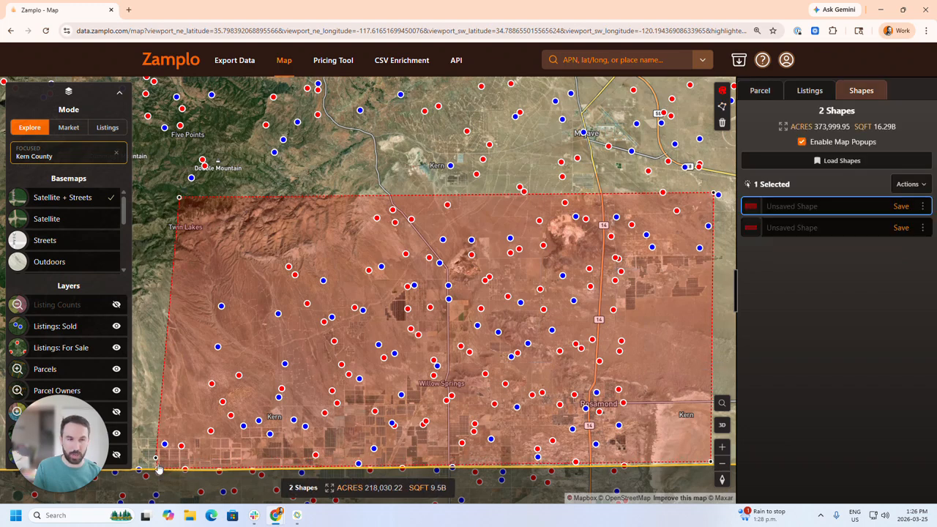
Remove the other unsaved shape so only the newly drawn polygon is kept.
click(923, 227)
click(875, 371)
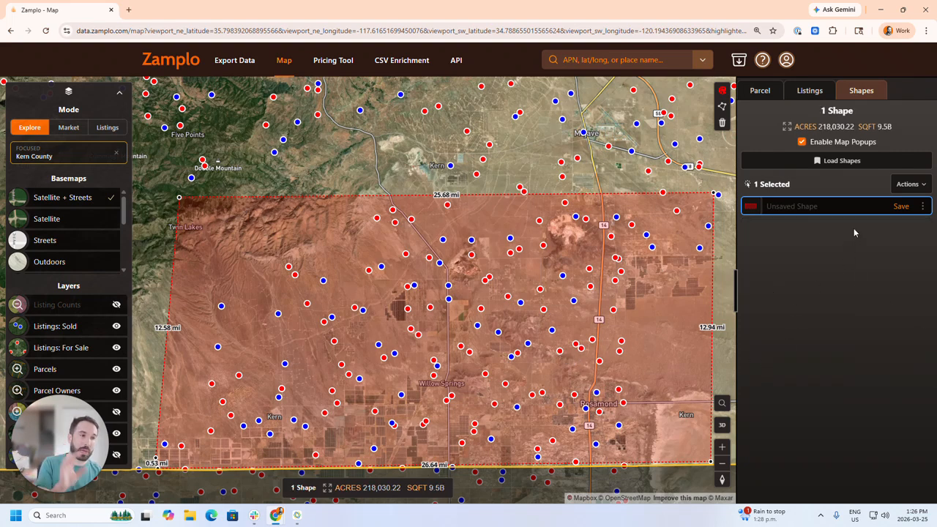
Check the parcel count for exporting the polygon with the DEMO saved query, without continuing the export.
click(919, 192)
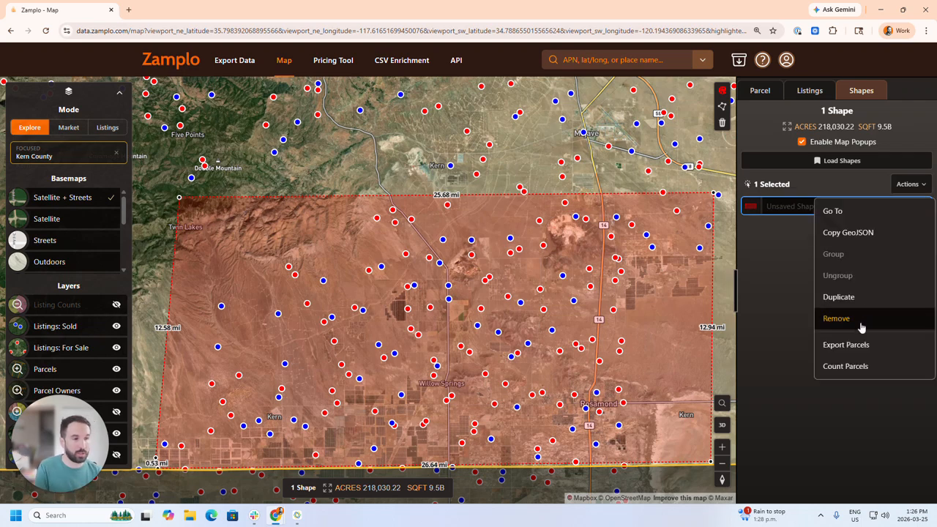
click(859, 344)
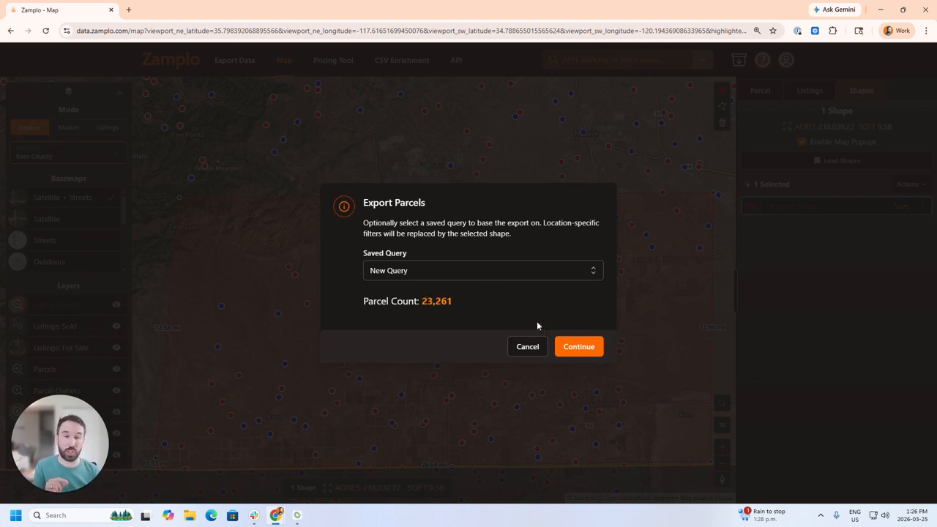
click(462, 273)
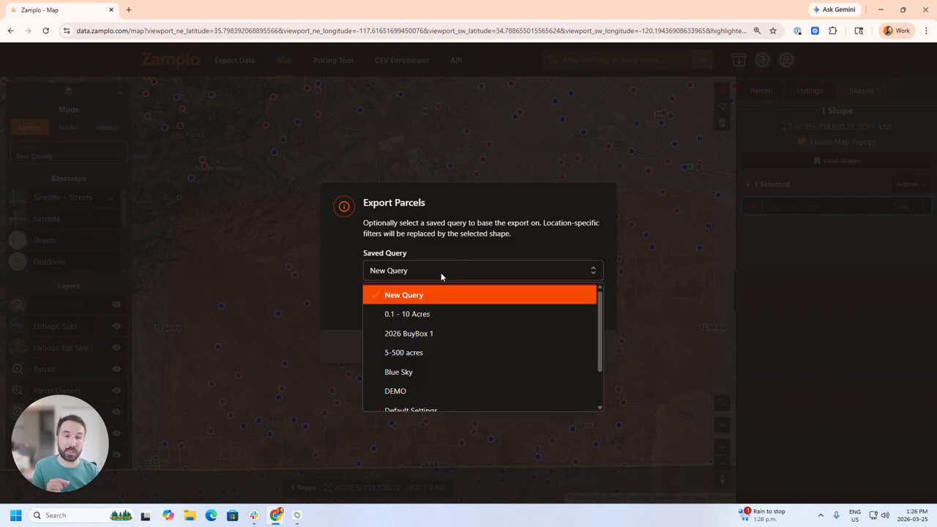
click(403, 391)
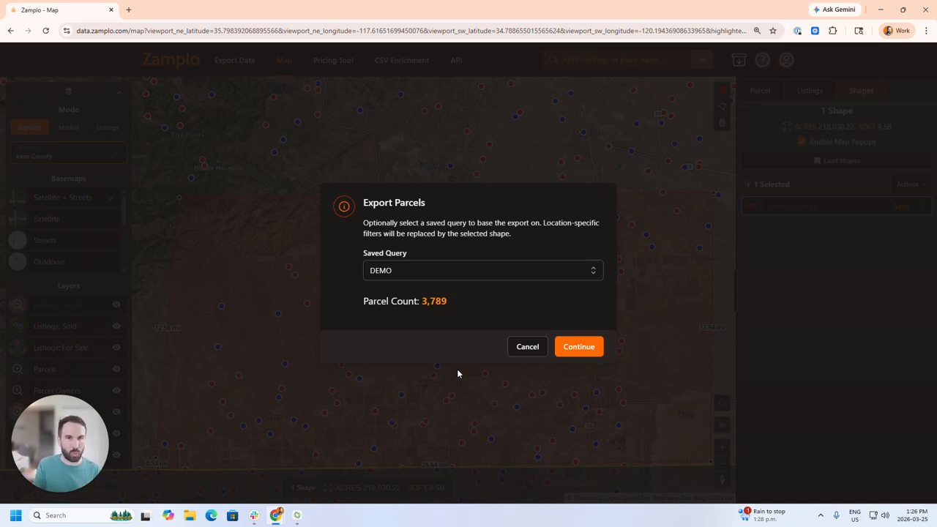
click(527, 347)
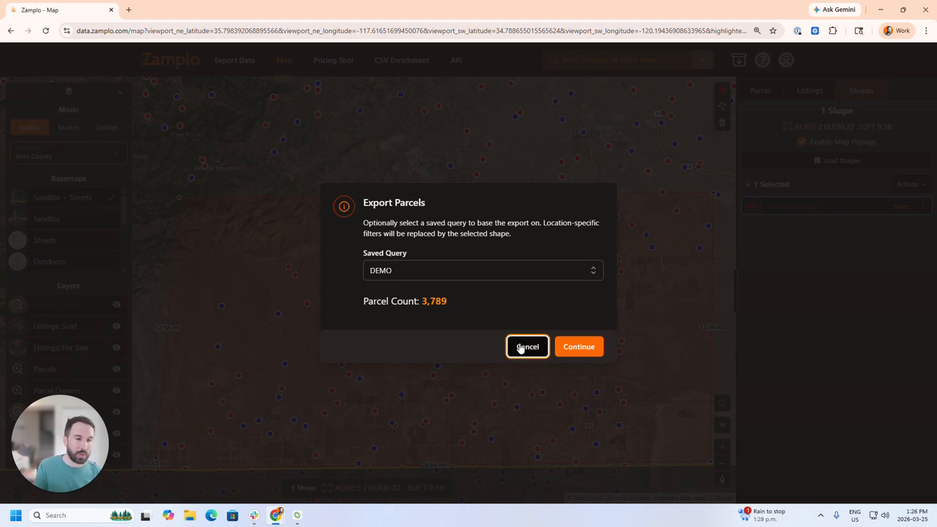
Reshape the polygon by pulling its western corners inward and lowering its northern edge, to about 103,000 acres around Willow Springs and Rosamond.
click(208, 295)
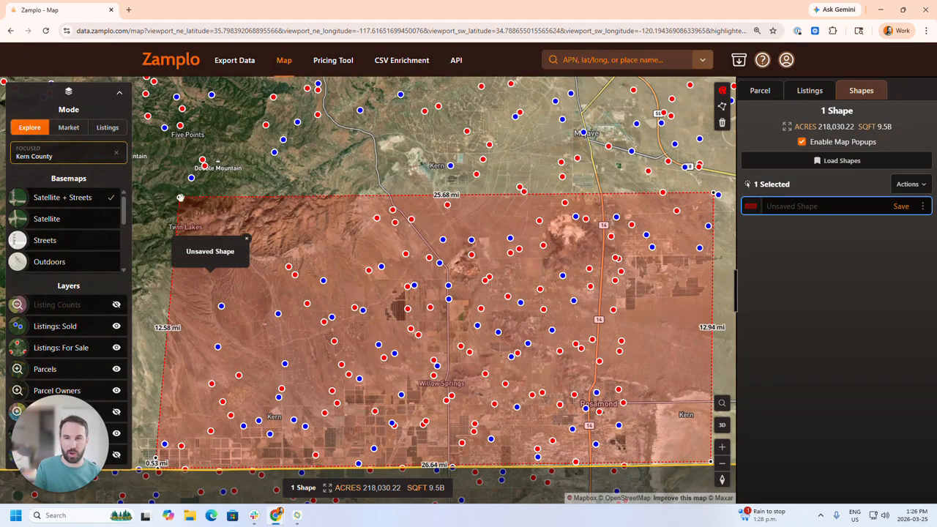
drag(179, 197, 350, 240)
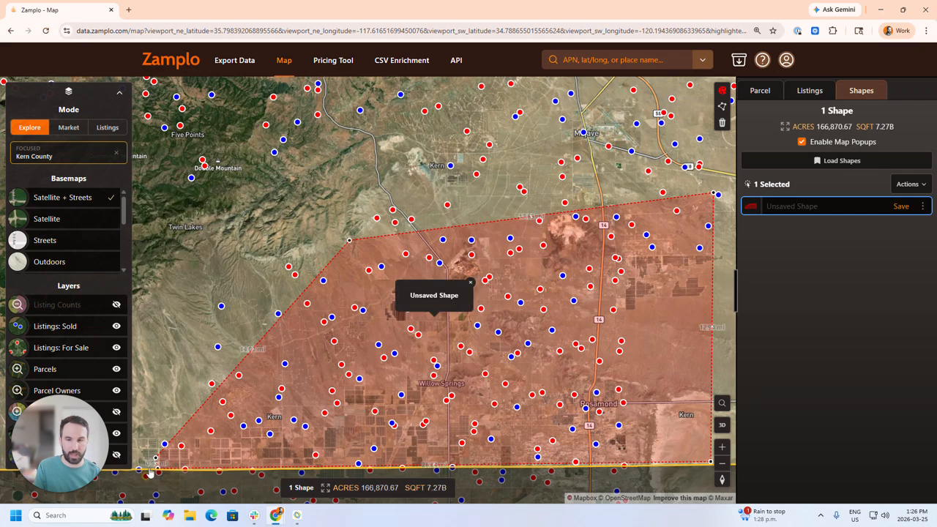
drag(154, 458, 313, 439)
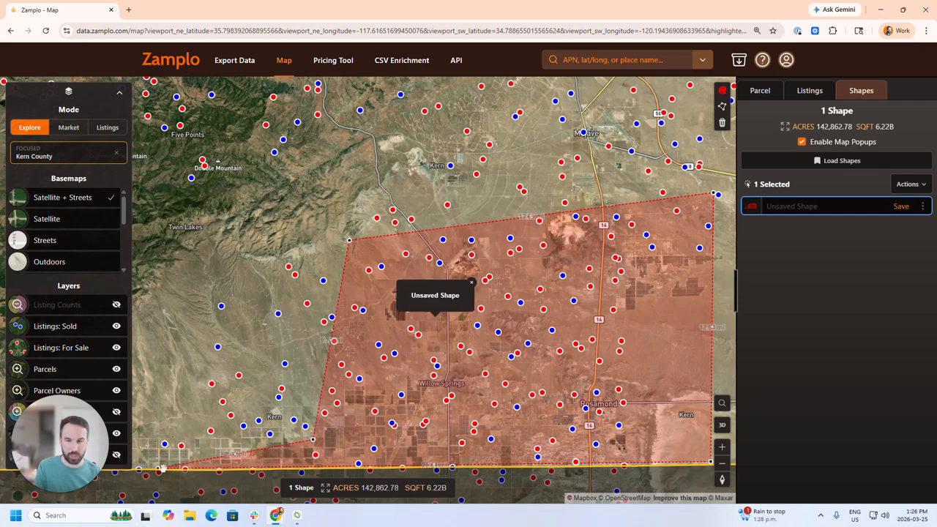
drag(195, 468, 313, 466)
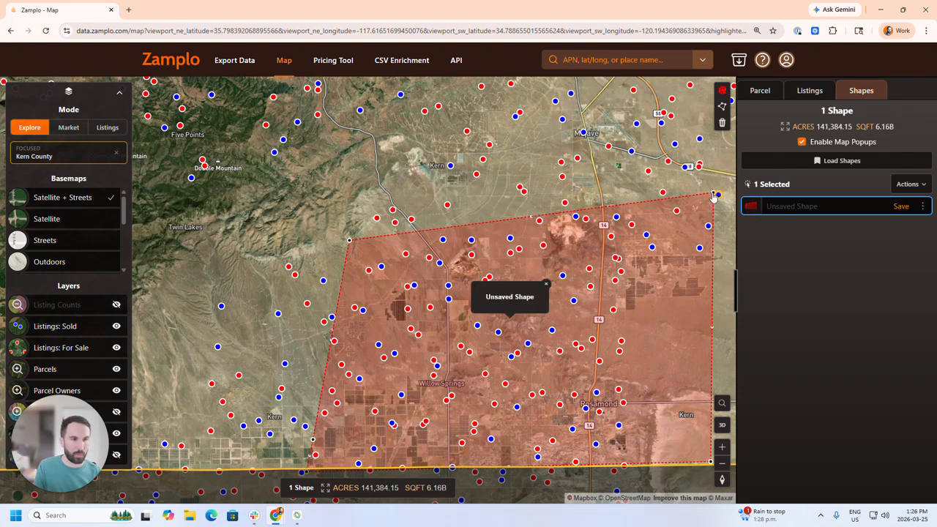
drag(715, 194, 707, 282)
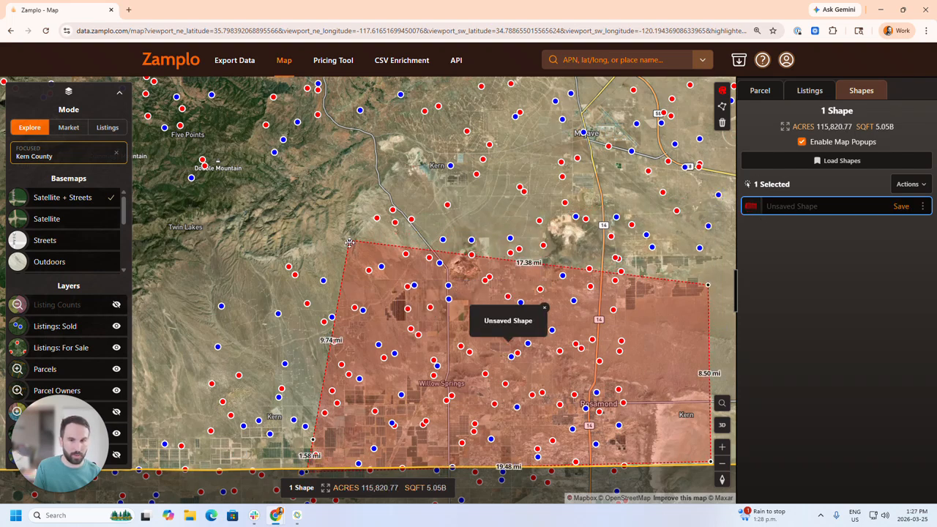
drag(349, 240, 354, 279)
Recheck the export parcel count for the reshaped polygon with the DEMO query, without continuing the export.
click(908, 185)
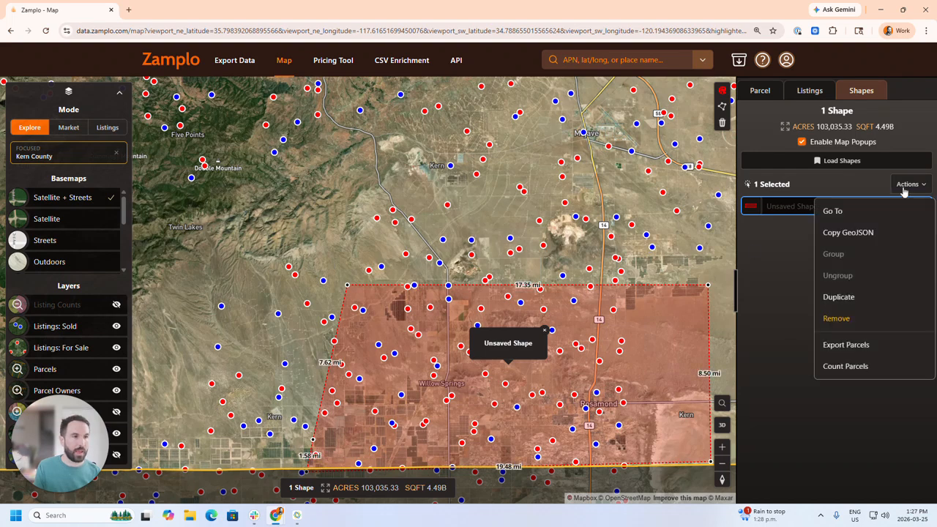
click(845, 345)
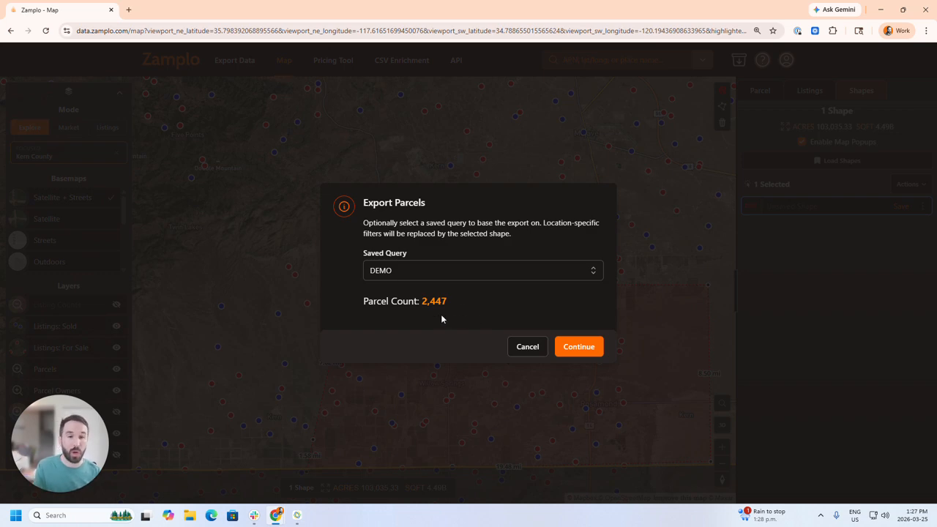
click(528, 348)
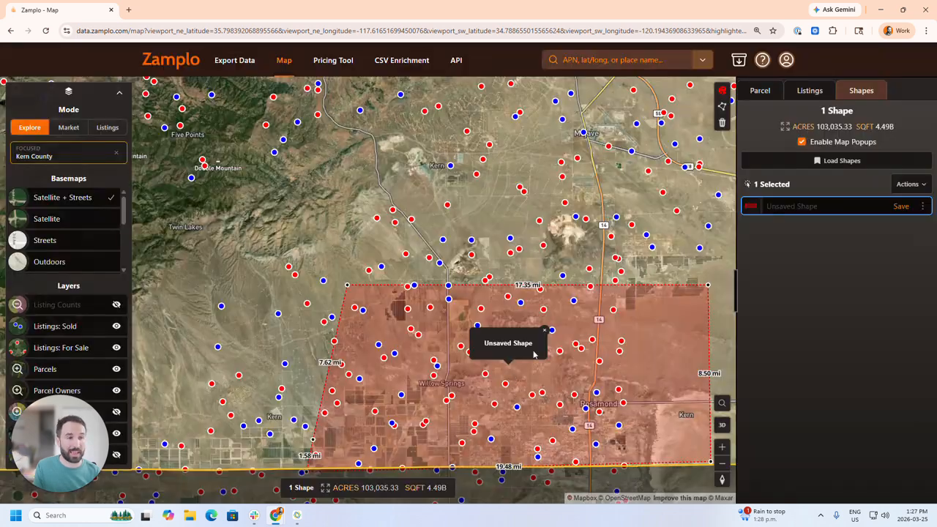
Save the reshaped polygon permanently under the name "Kern, March 25 2026".
click(902, 210)
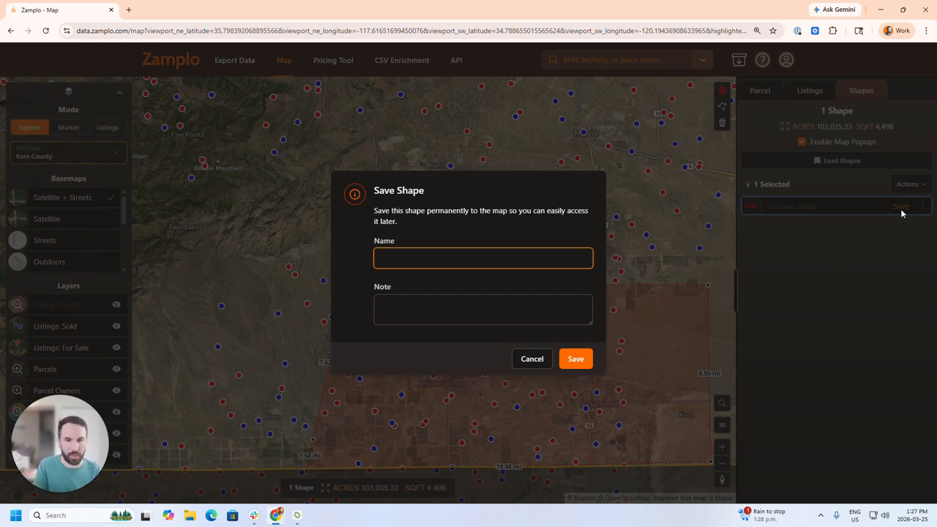
text(Kern)
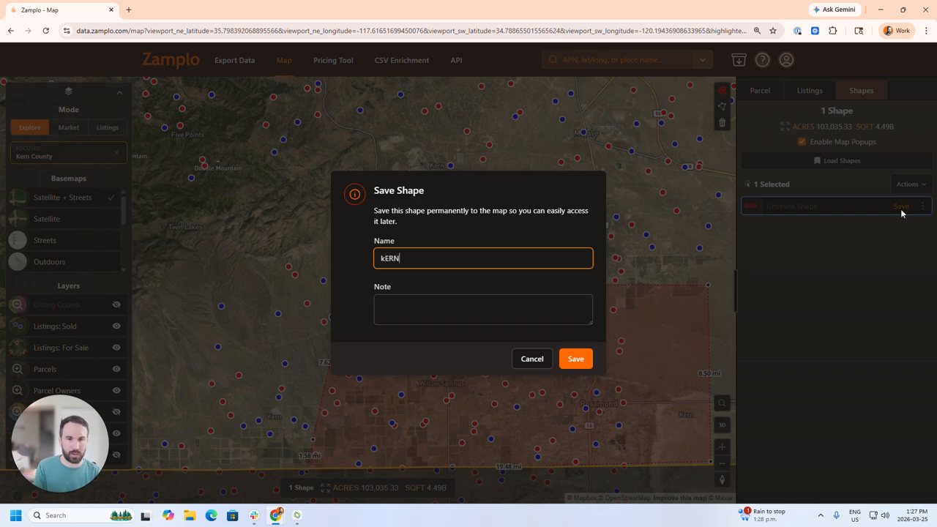
key(BackSpace)
key(BackSpace)
key(BackSpace)
text(ern, Mar)
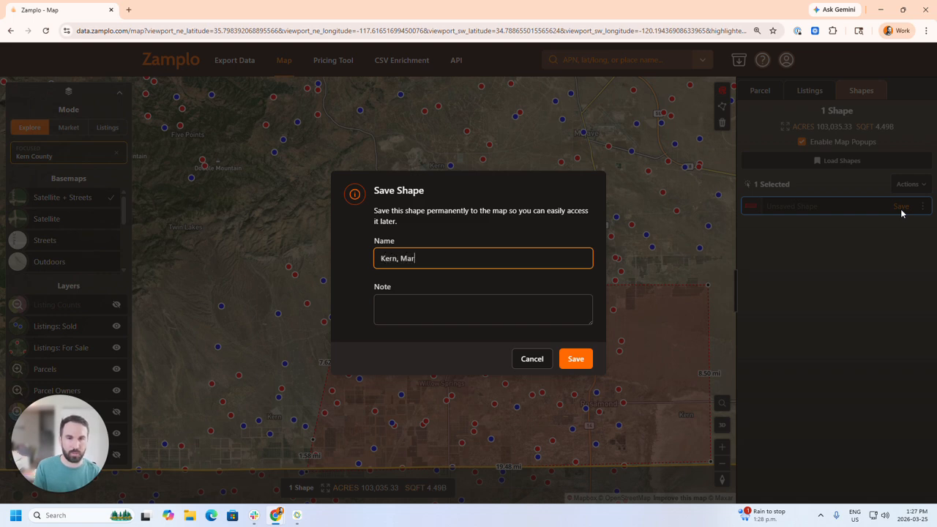
text(ch 25 2026)
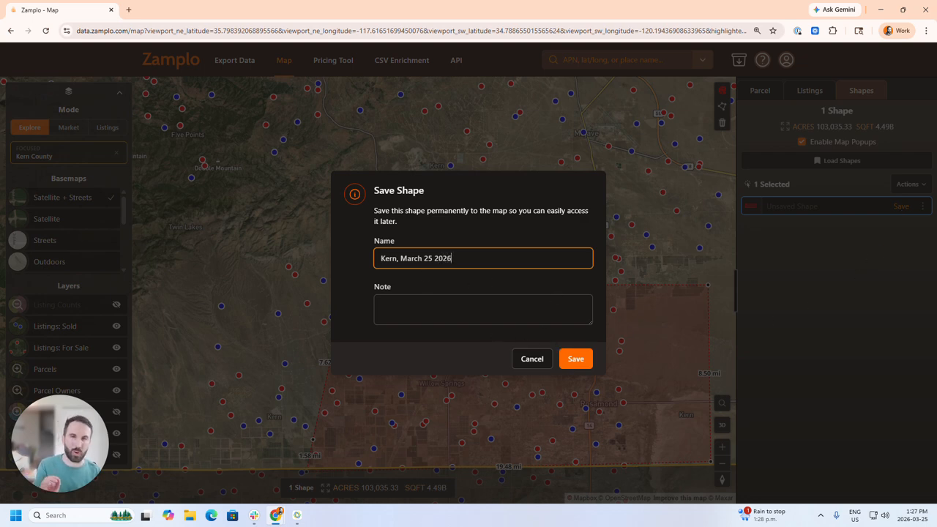
click(576, 359)
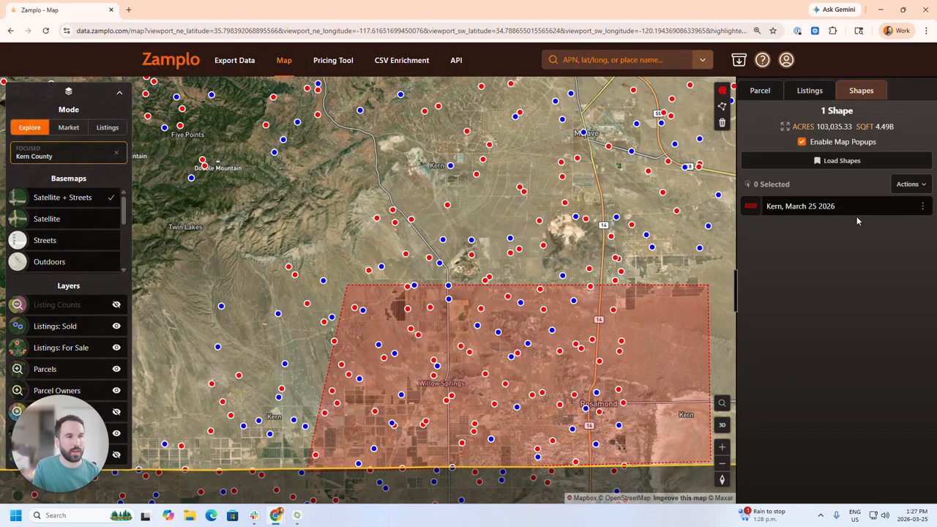
Export the saved shape's parcels based on the DEMO query, review its filters, and proceed to choosing the export data.
click(919, 187)
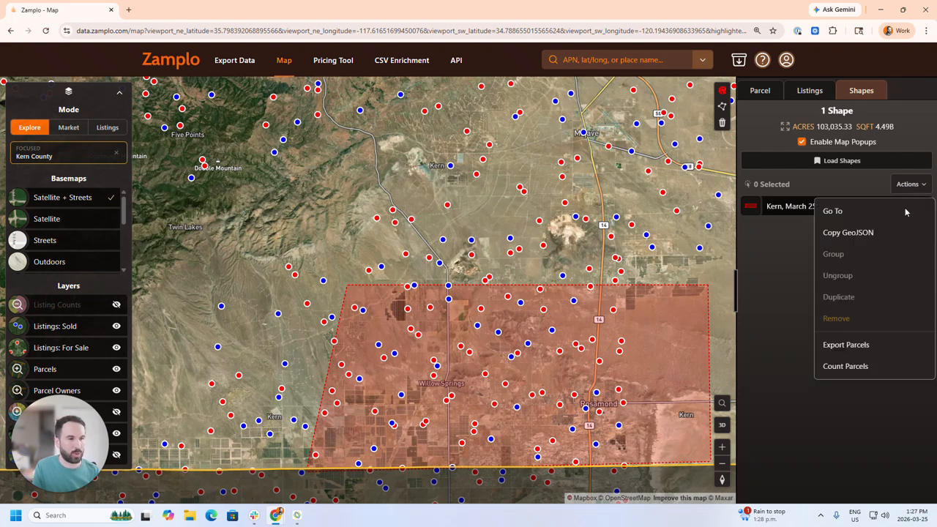
click(846, 350)
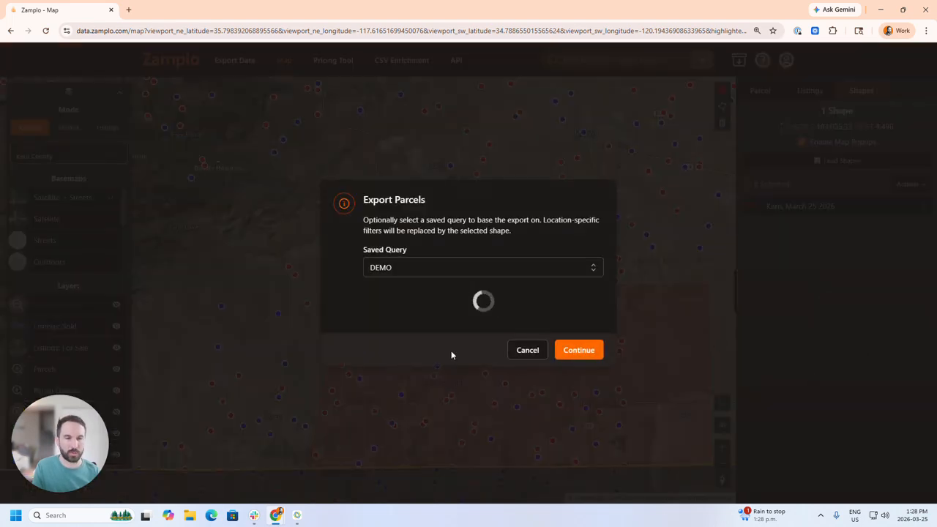
click(581, 353)
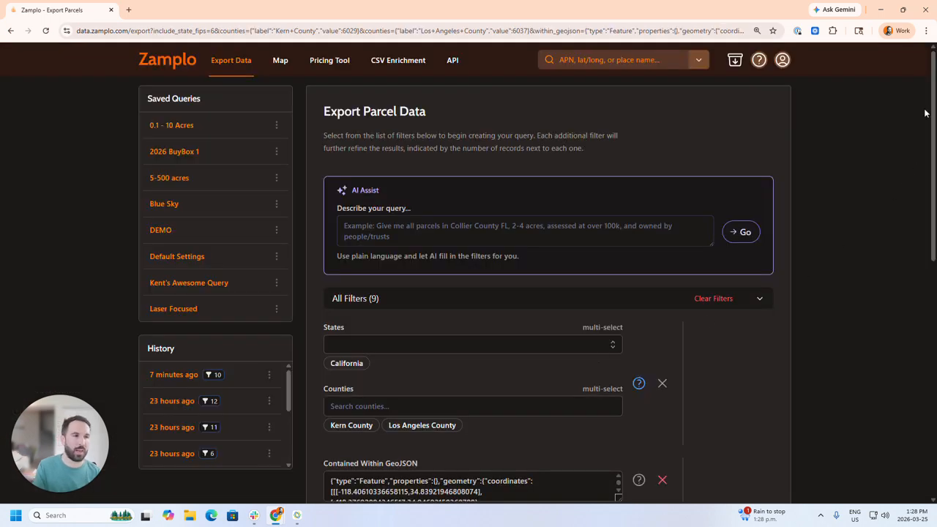
drag(933, 88, 922, 205)
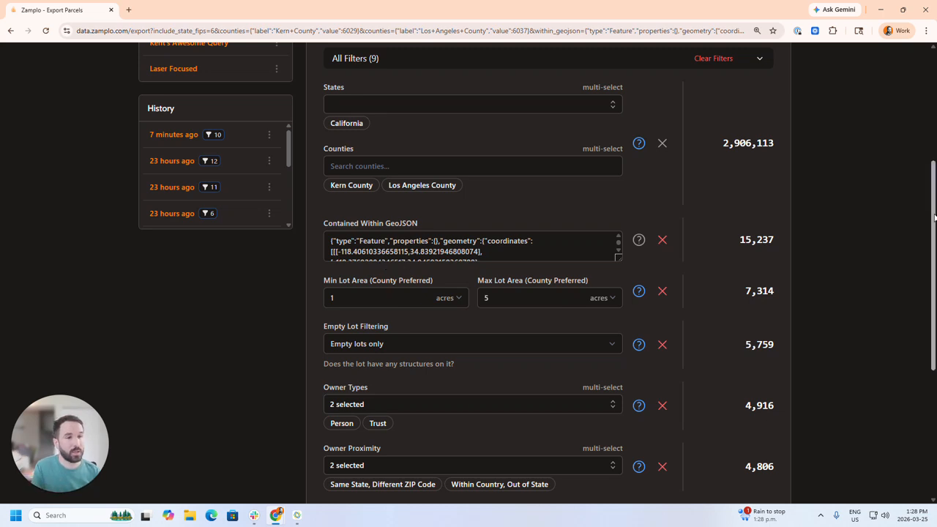
drag(934, 218, 929, 375)
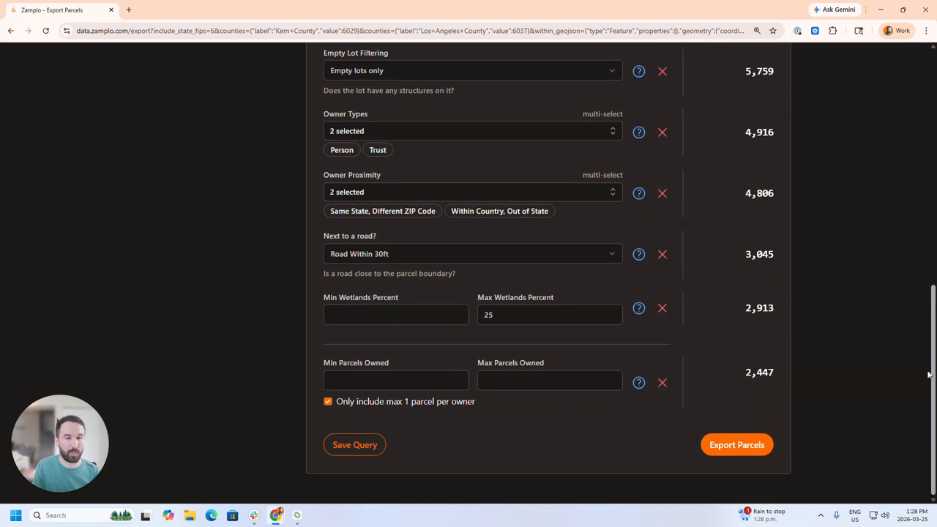
click(734, 445)
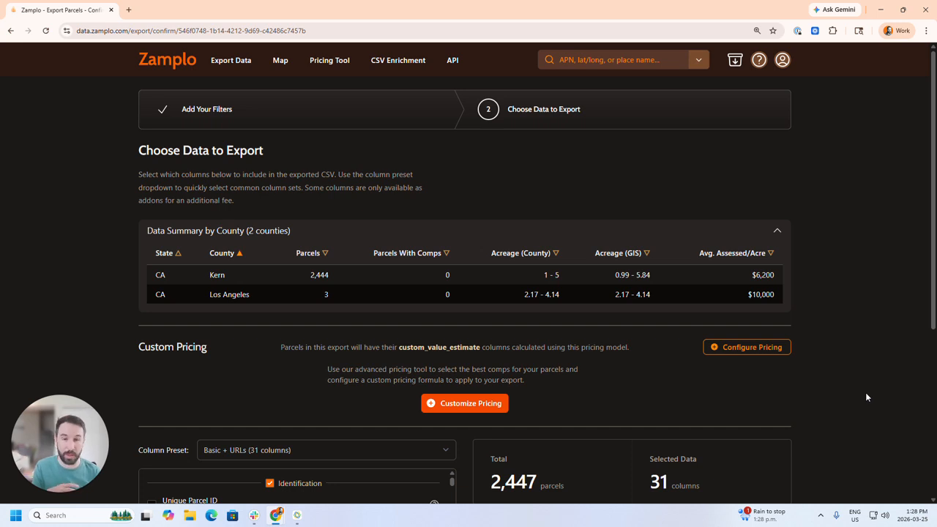
Try the Detailed column preset for the export, and switch back to Basic + URLs.
drag(934, 230, 927, 361)
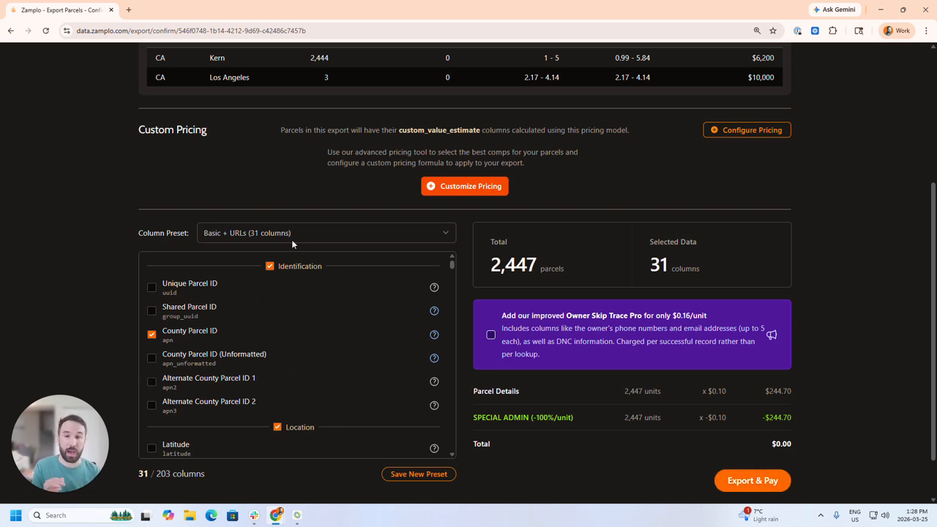
click(326, 238)
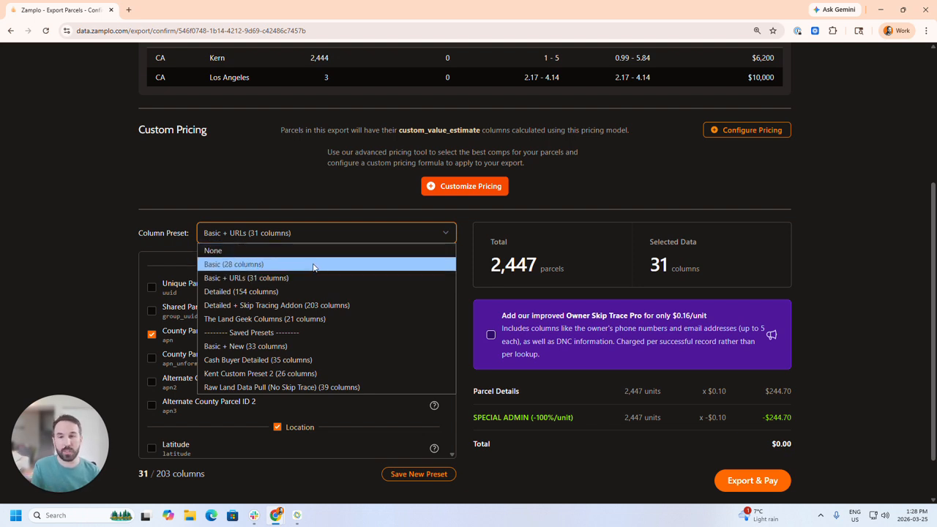
click(277, 293)
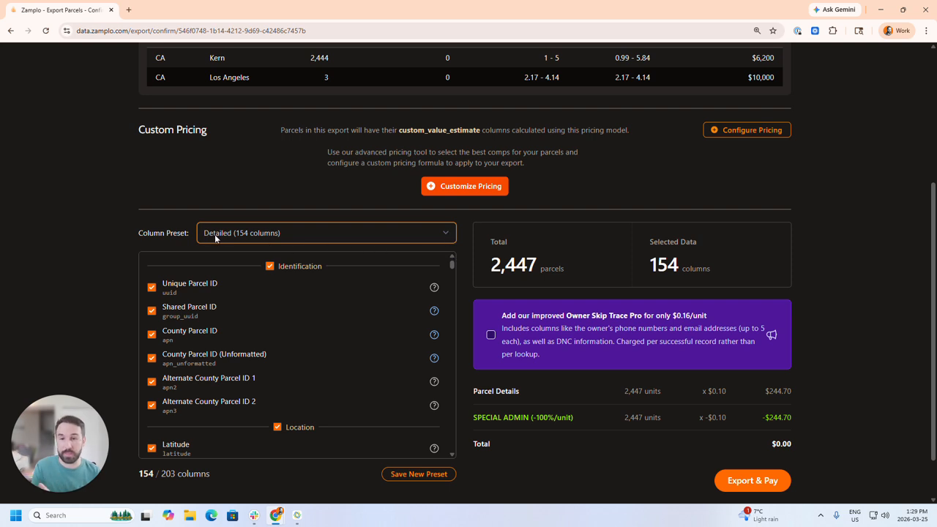
click(451, 239)
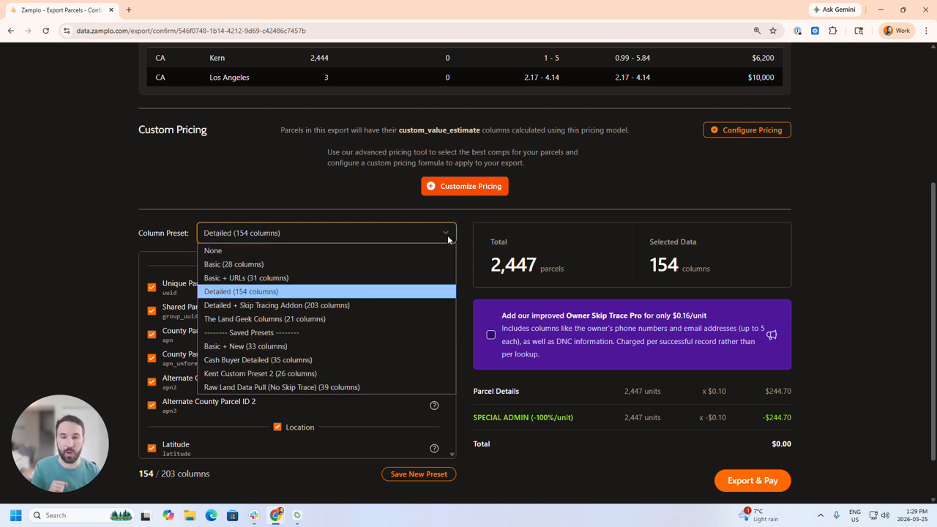
click(272, 281)
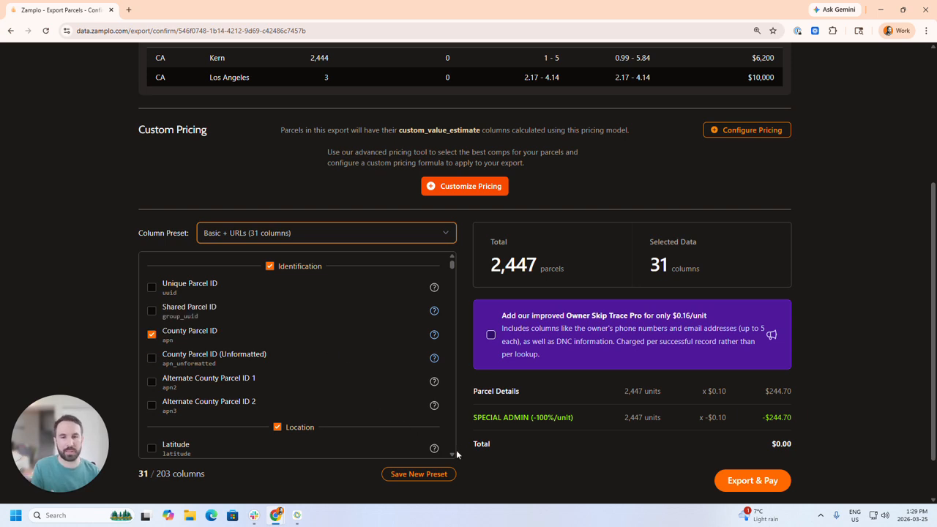
Add the Latitude, Longitude and Lot Area in Square Feet columns to the export.
scroll(452, 455, down, 1)
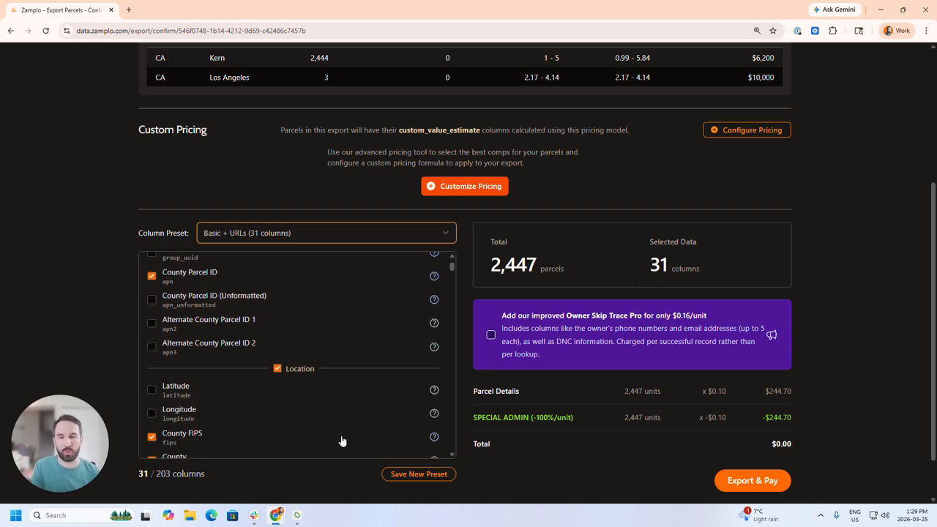
click(152, 390)
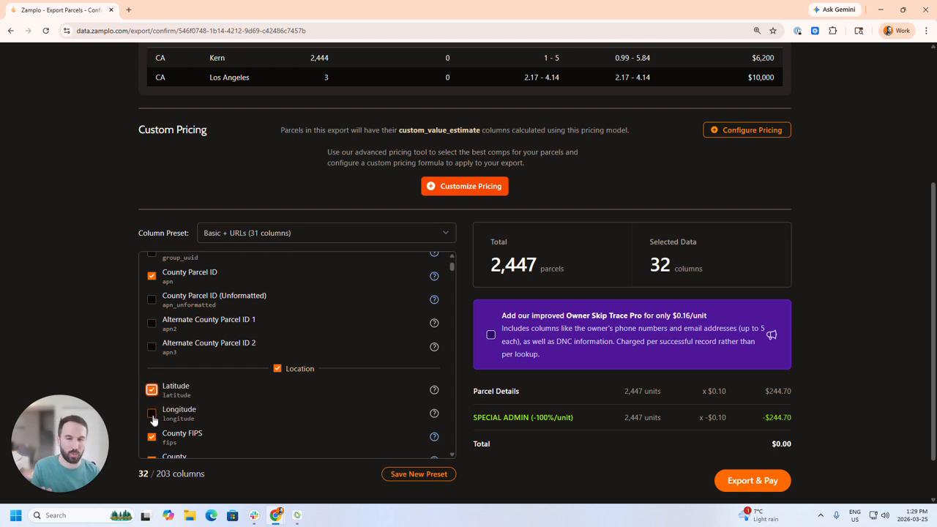
click(153, 415)
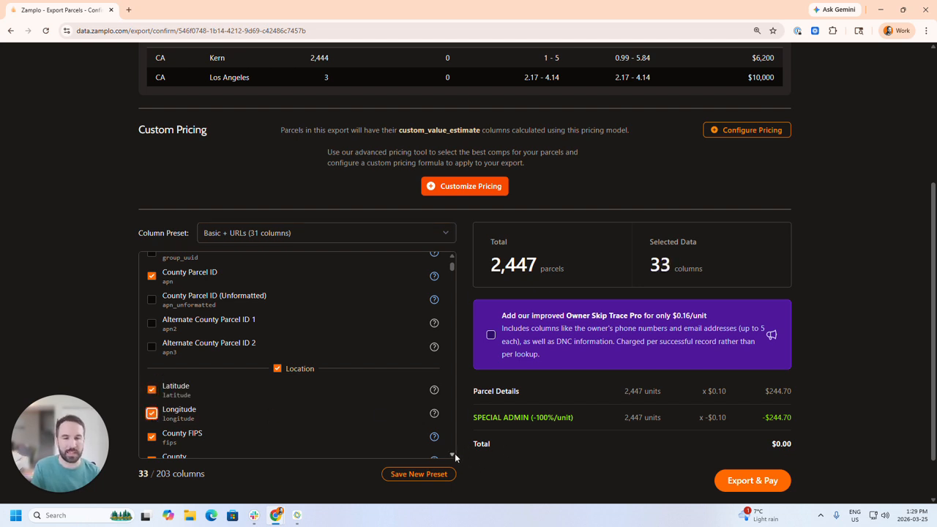
scroll(454, 453, down, 3)
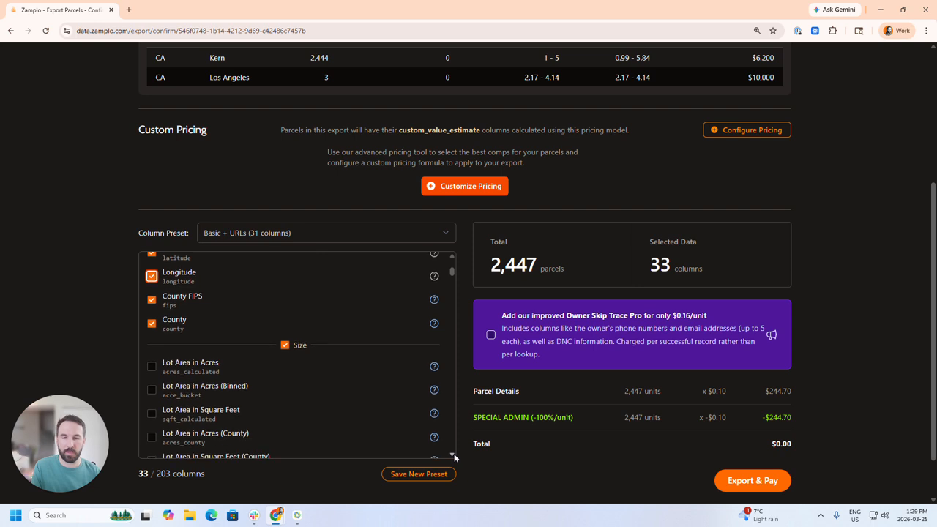
scroll(454, 456, down, 1)
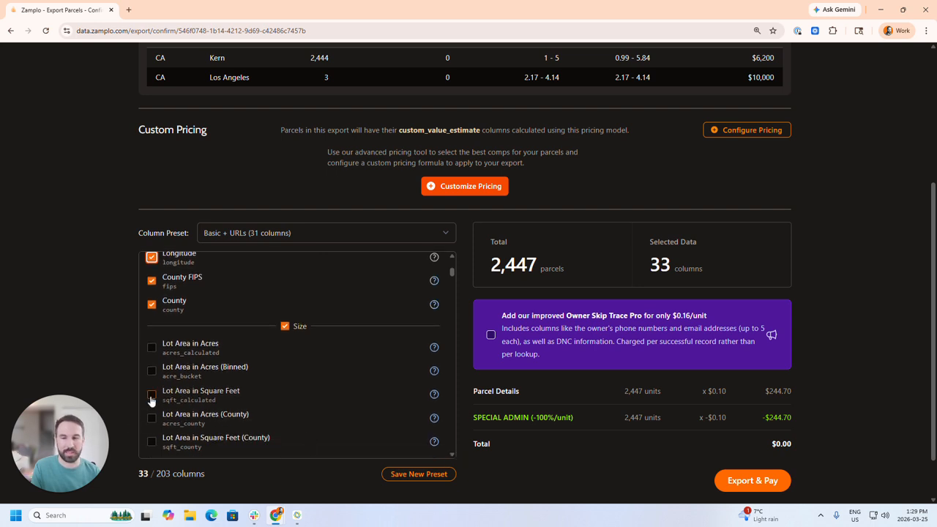
click(152, 395)
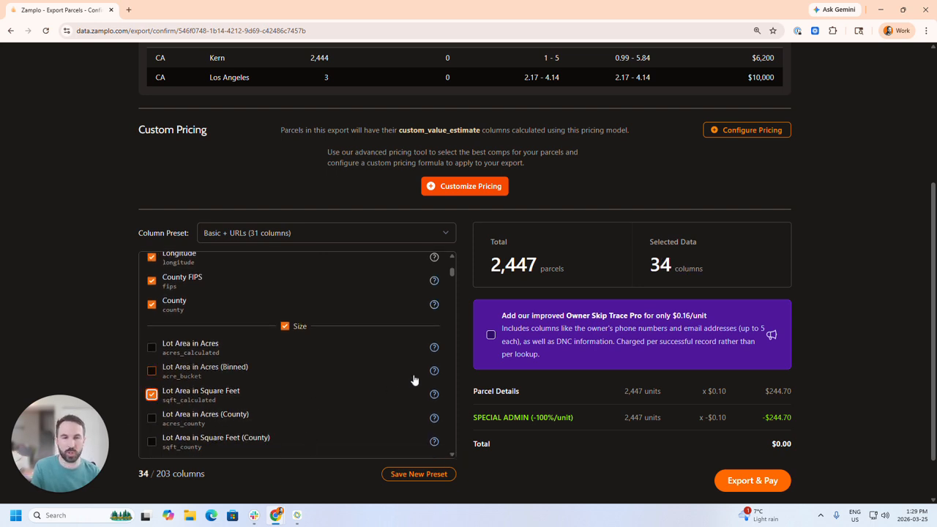
Include the Highest Parcel Elevation, Lowest Parcel Elevation and Elevation Roughness Rating columns in the export.
scroll(454, 405, down, 3)
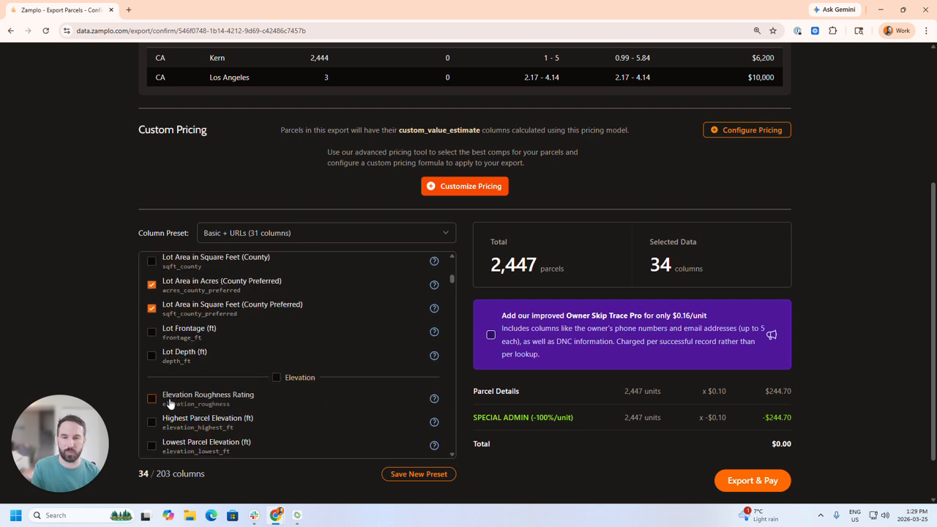
scroll(168, 402, down, 1)
click(151, 372)
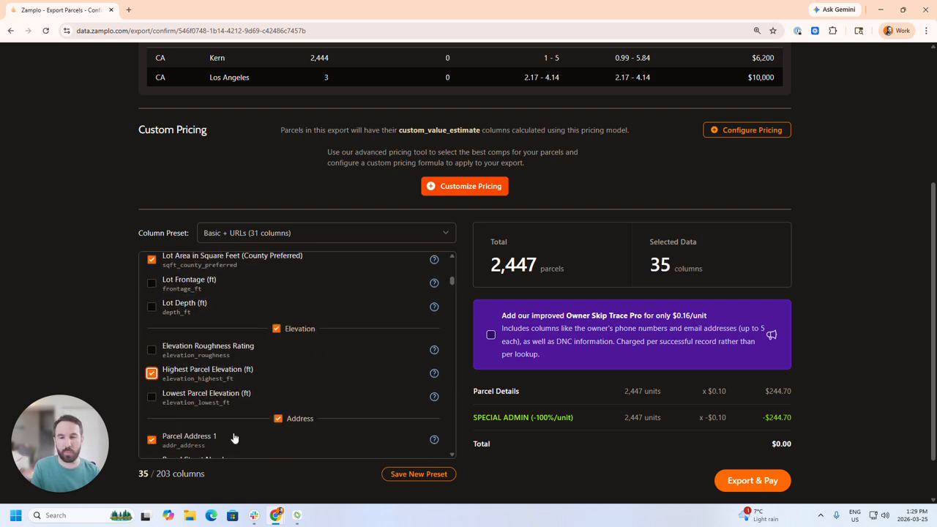
click(151, 396)
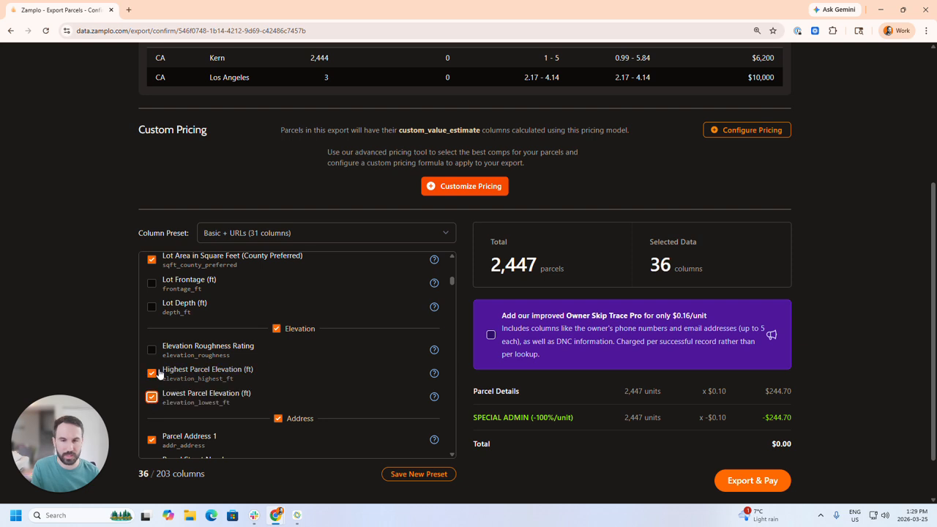
click(152, 350)
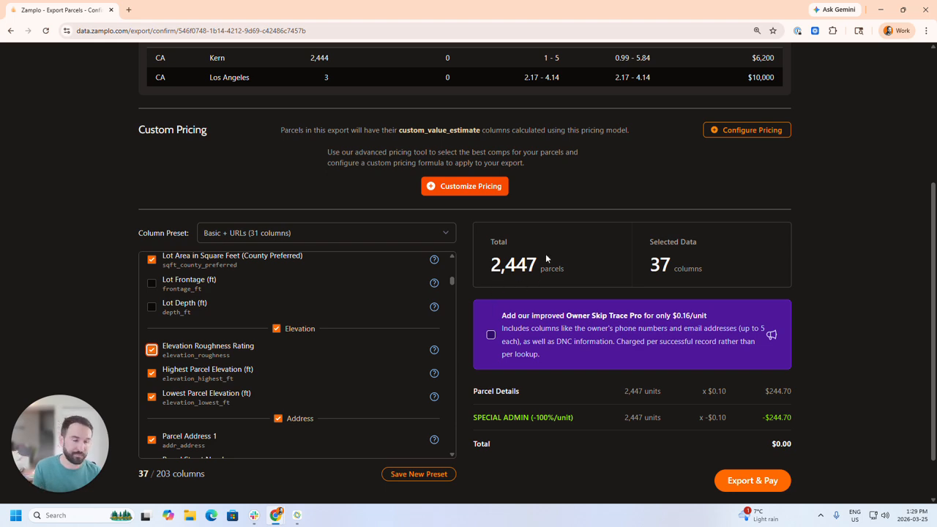
Start customizing the export's pricing and load the saved shape "Kern, March 25 2026" as the comps search area.
click(481, 192)
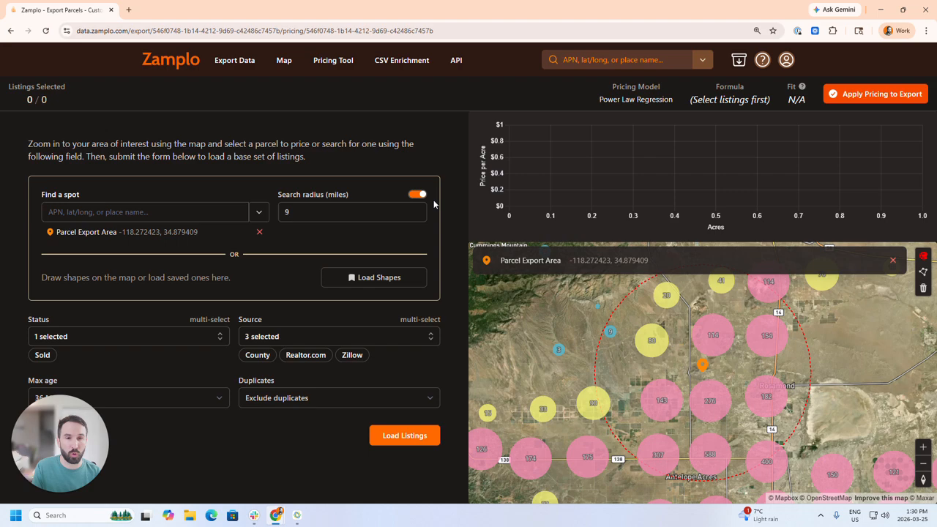
click(375, 277)
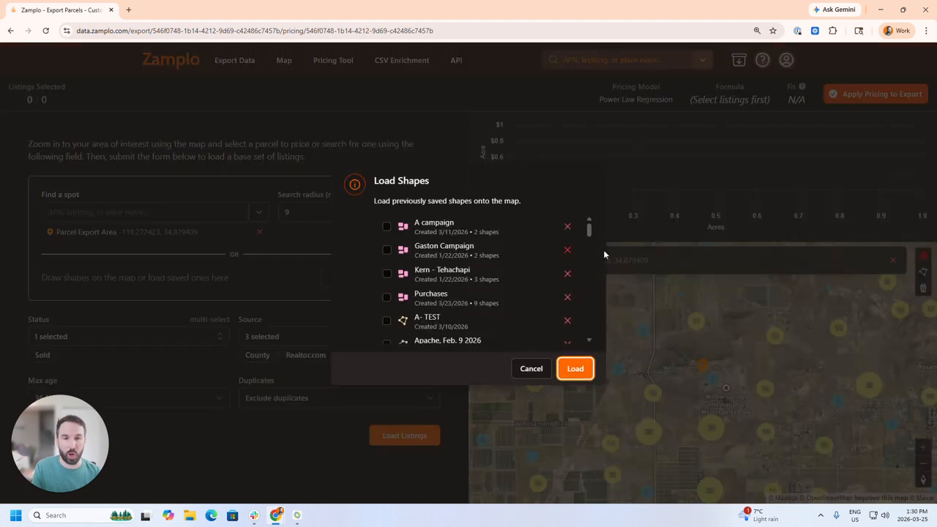
drag(593, 231, 588, 292)
scroll(439, 282, up, 1)
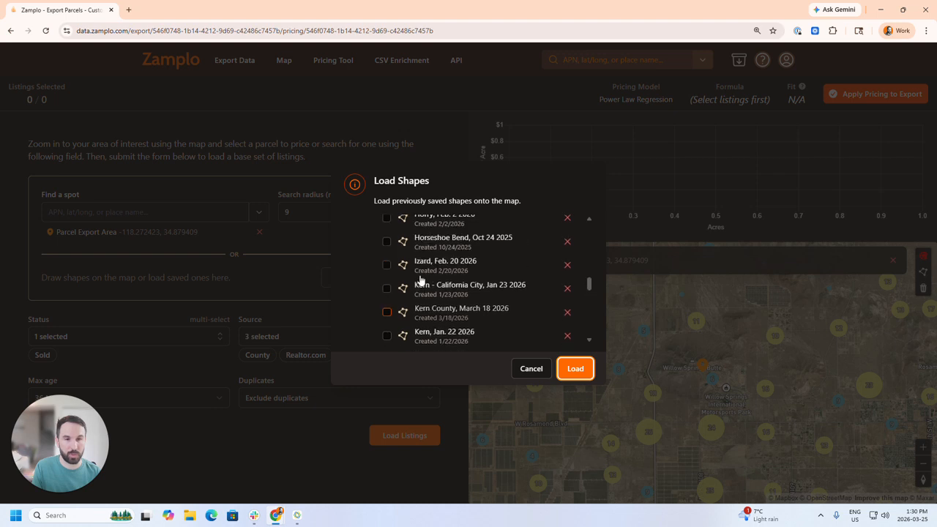
scroll(410, 297, down, 1)
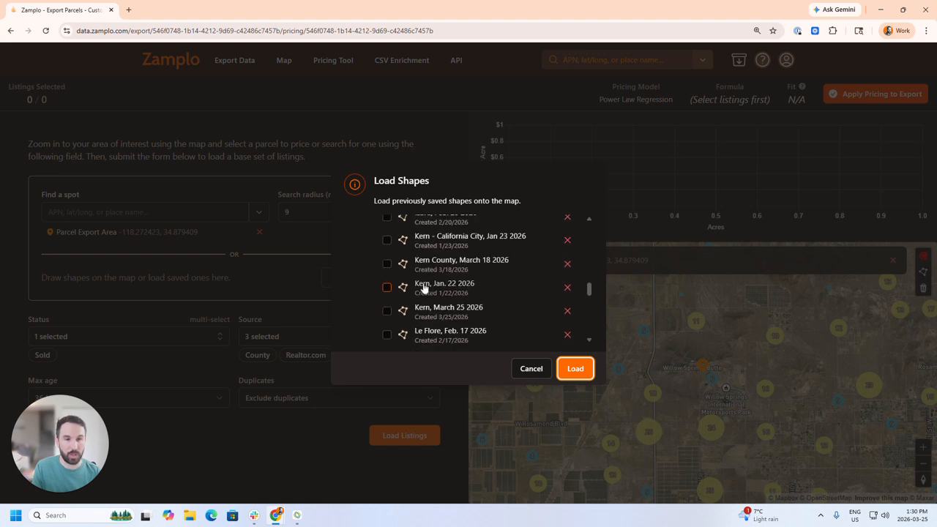
scroll(418, 286, up, 1)
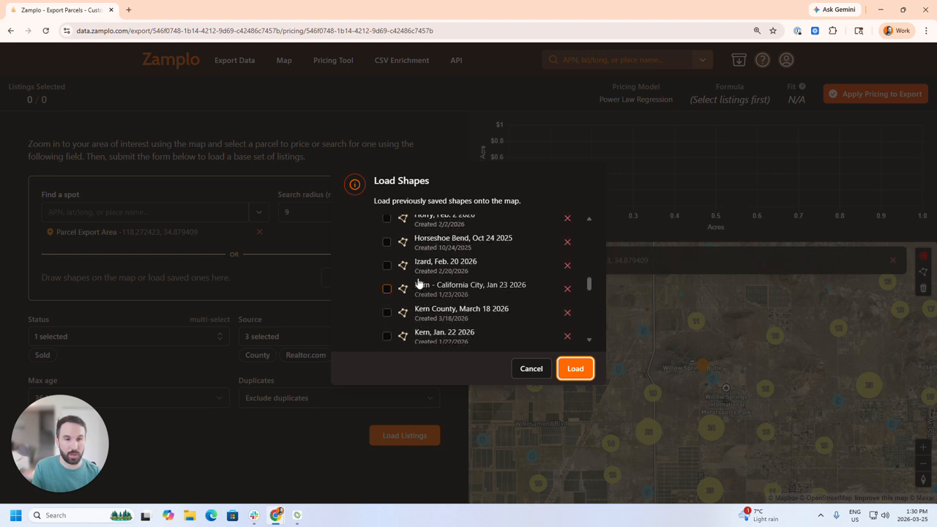
scroll(434, 322, down, 1)
scroll(435, 322, down, 1)
click(386, 311)
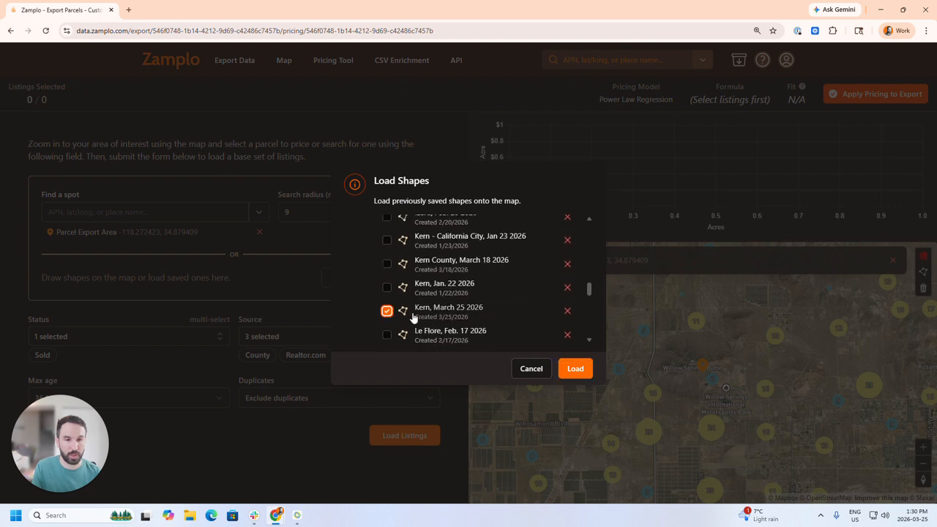
click(575, 369)
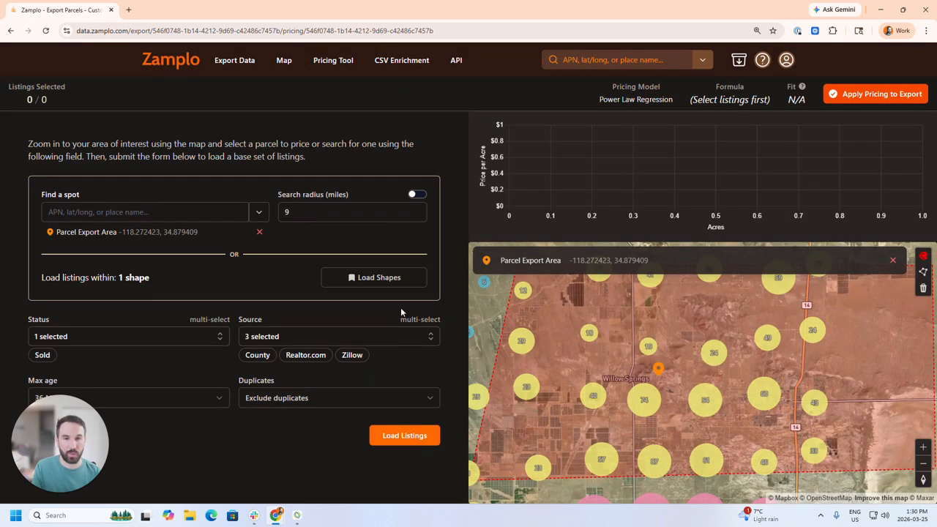
Exclude County from the listing sources and load the sold Realtor.com and Zillow listings within the shape.
click(263, 355)
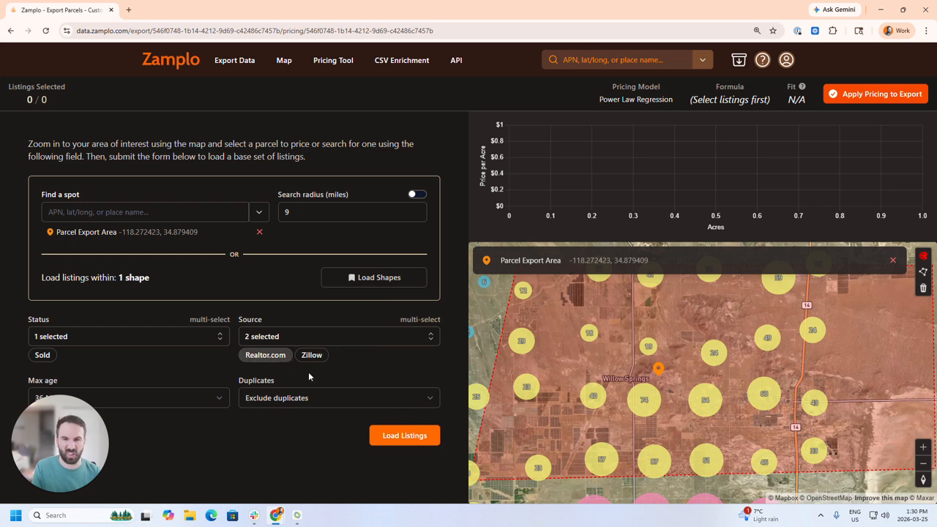
click(404, 437)
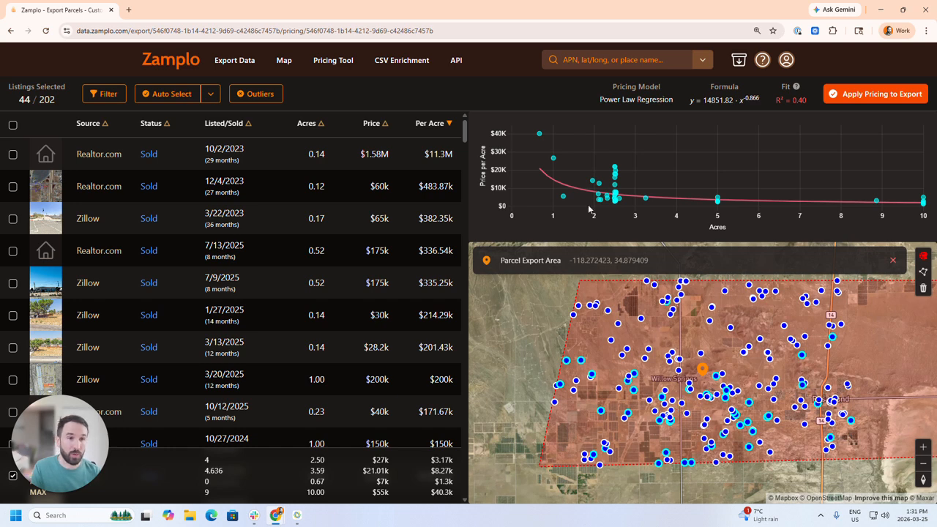
Review the Zillow page of the sold 0.67-acre, $27k outlier listing and return to the pricing comps.
mouse_move(539, 136)
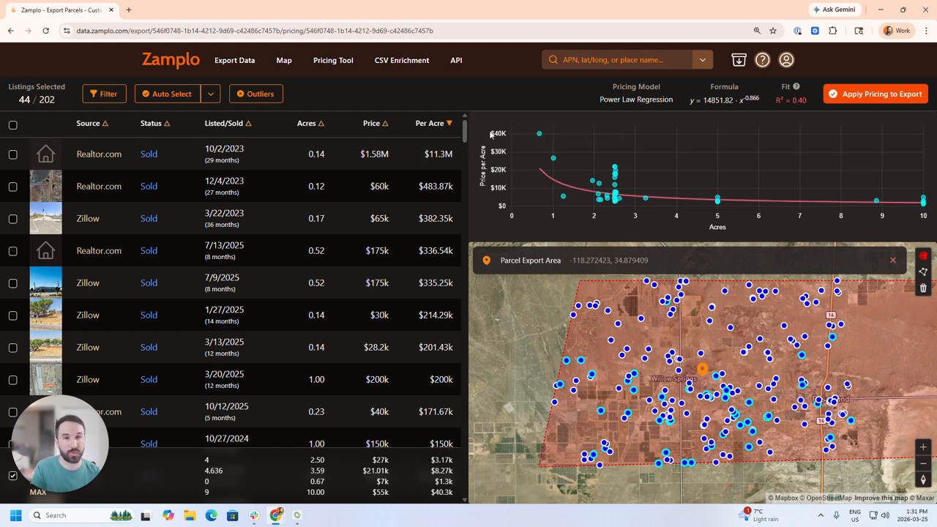
drag(464, 132, 466, 162)
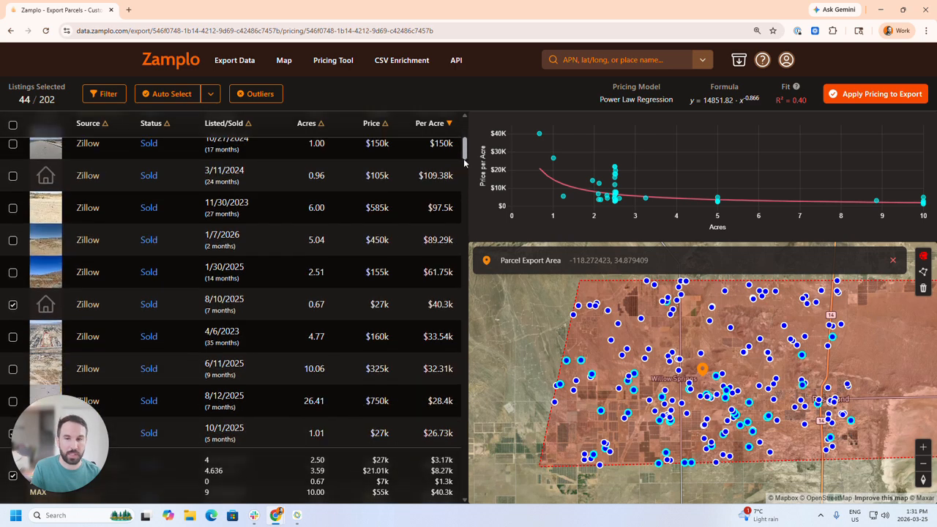
mouse_move(538, 137)
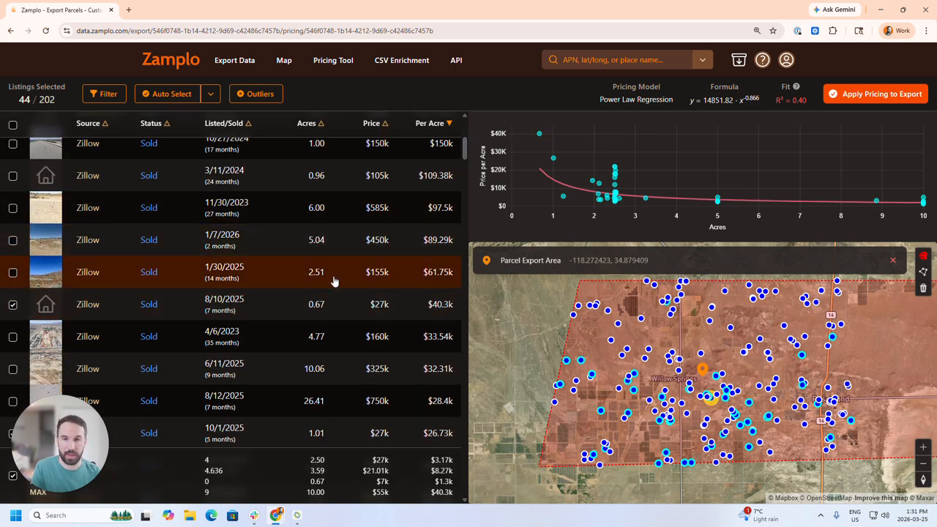
click(88, 307)
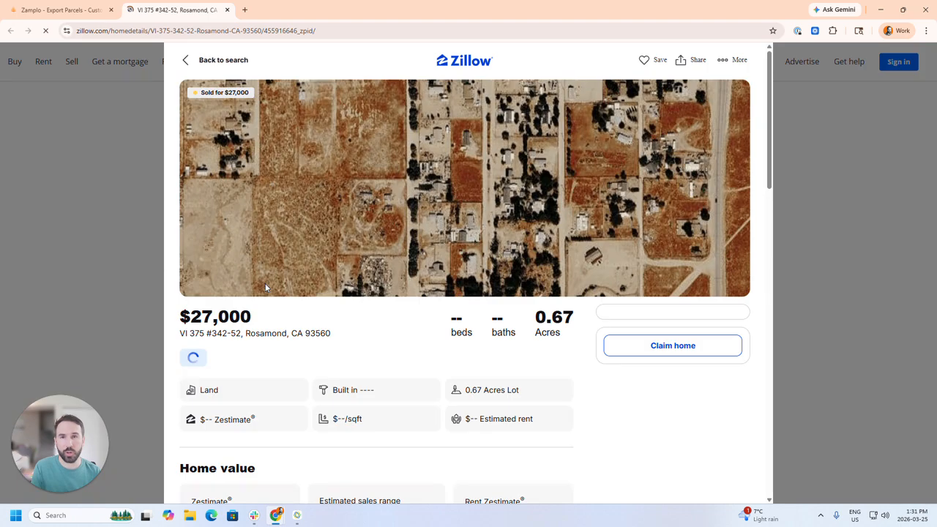
drag(774, 145, 751, 333)
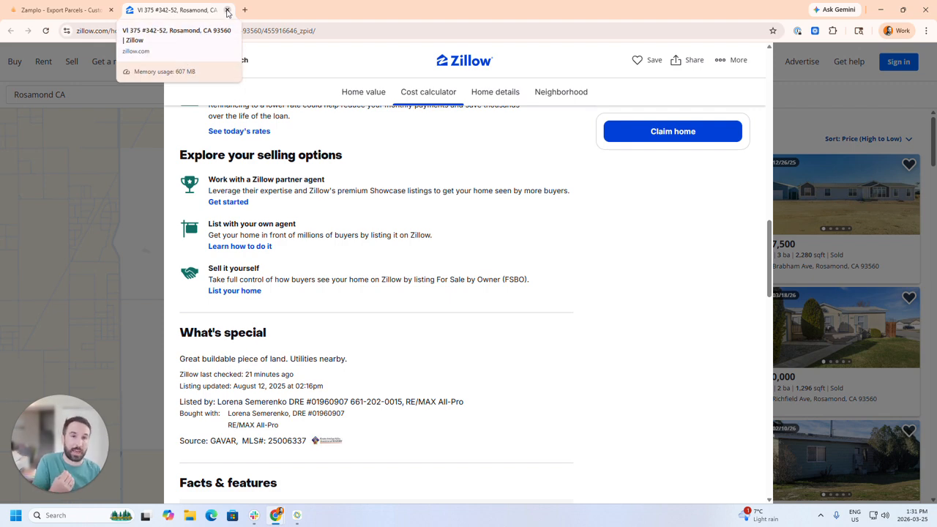
click(227, 11)
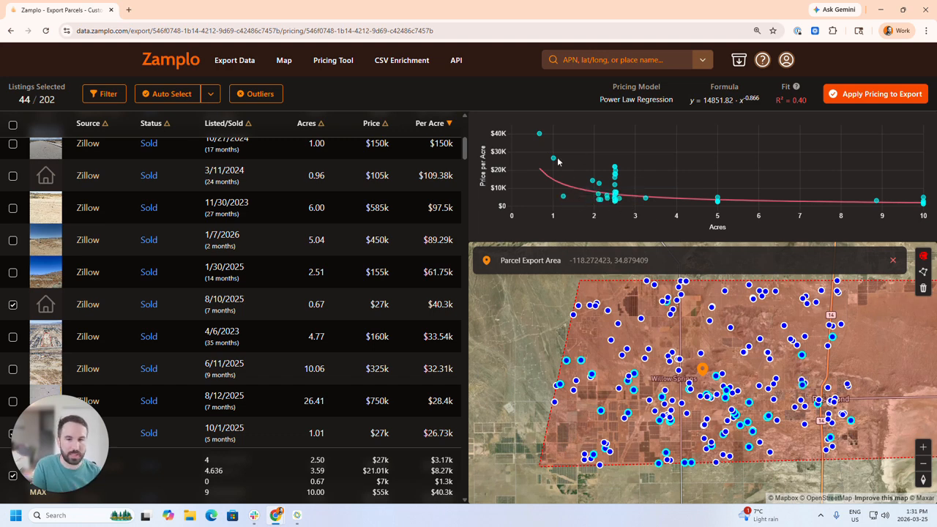
Exclude the highest per-acre outliers near 0.67, 1 and 2.5 acres and the highest 5-acre comp, and apply the pricing to the export.
click(539, 138)
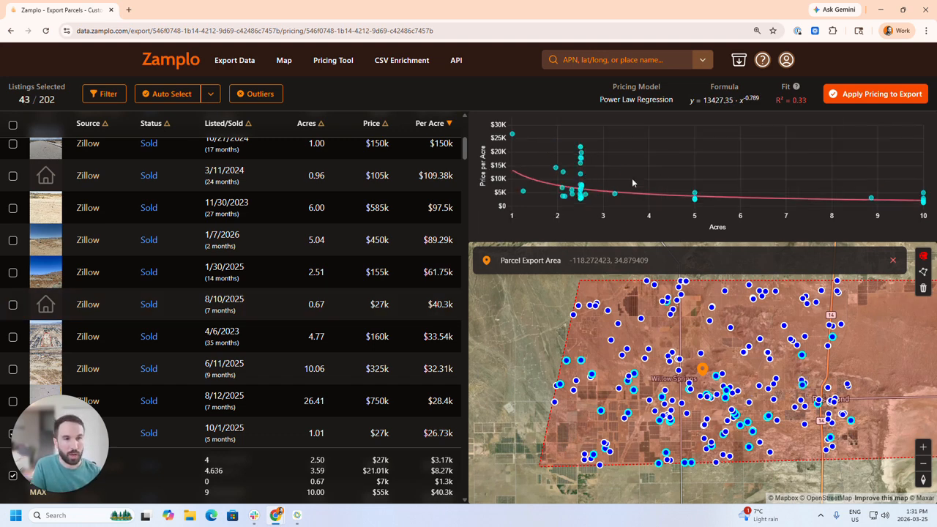
click(513, 135)
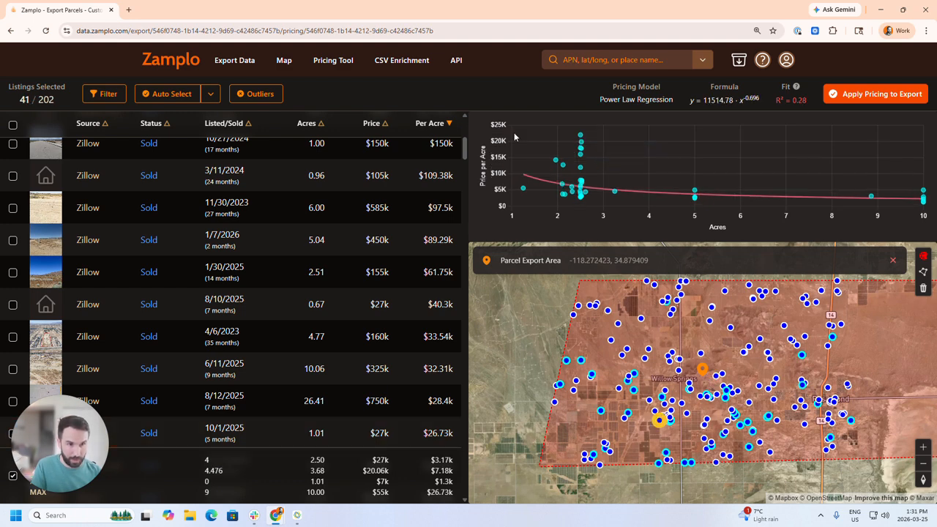
click(581, 135)
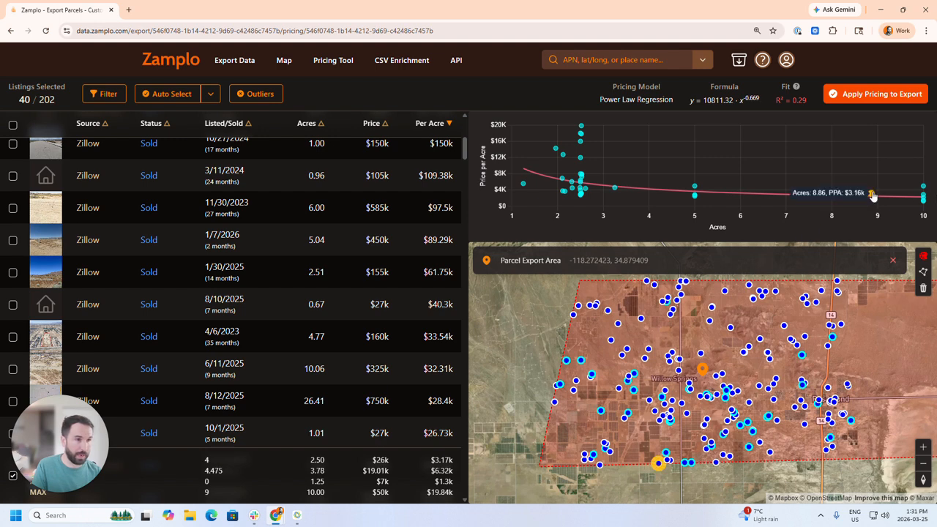
click(697, 190)
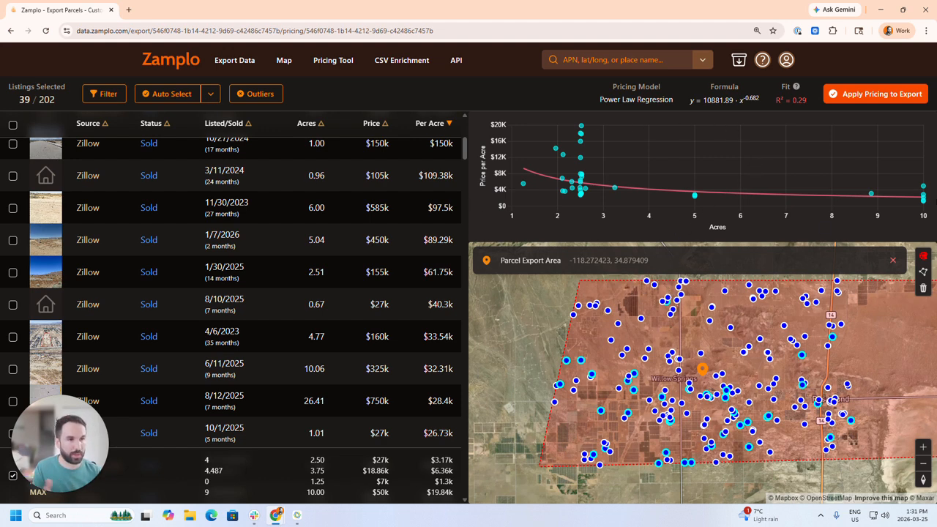
click(884, 97)
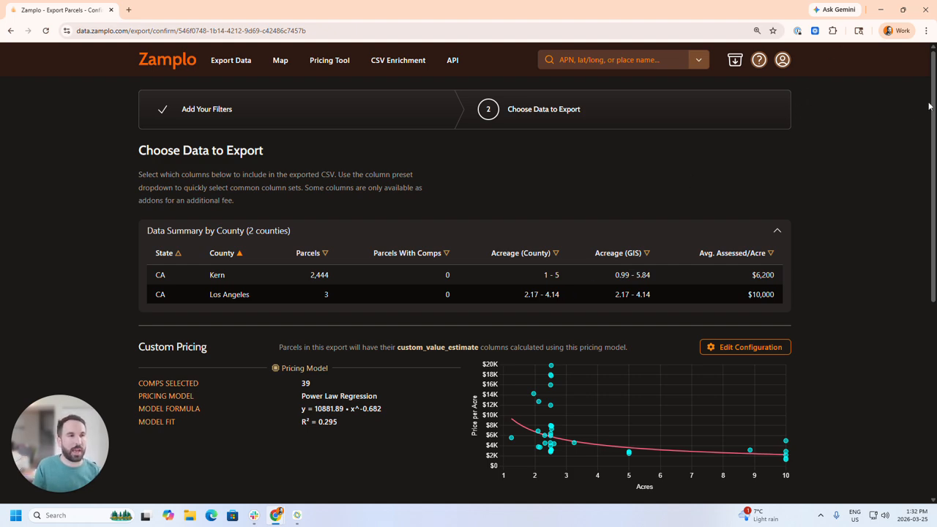
Run the parcel export and download the finished CSV, moving the Downloads folder window out of the way.
scroll(870, 269, down, 4)
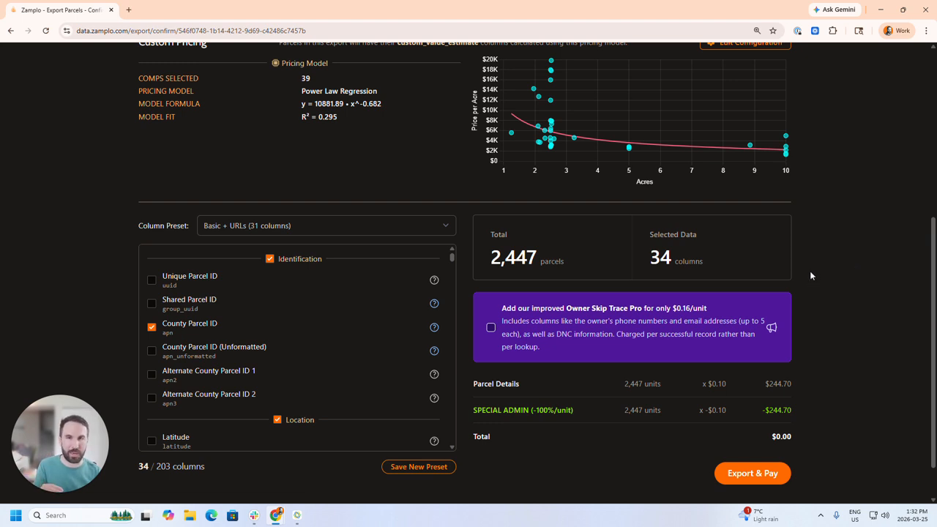
click(774, 482)
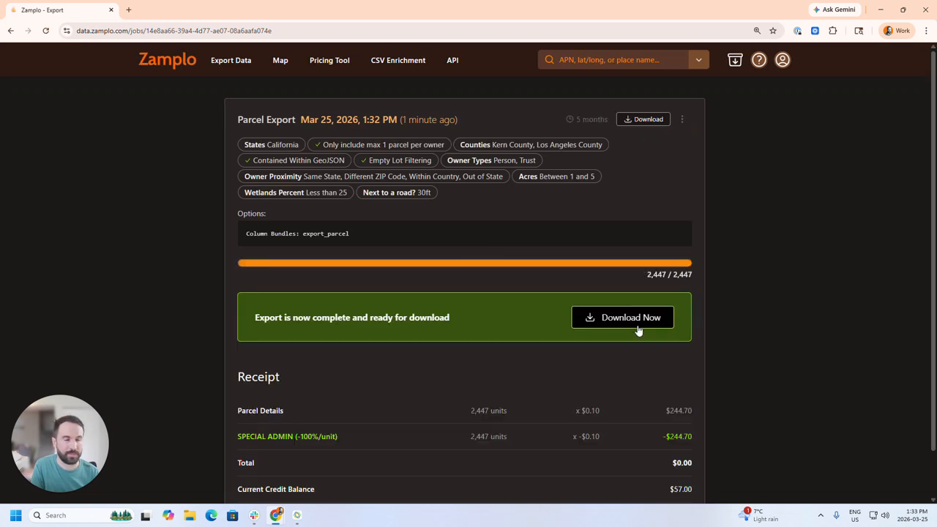
click(637, 326)
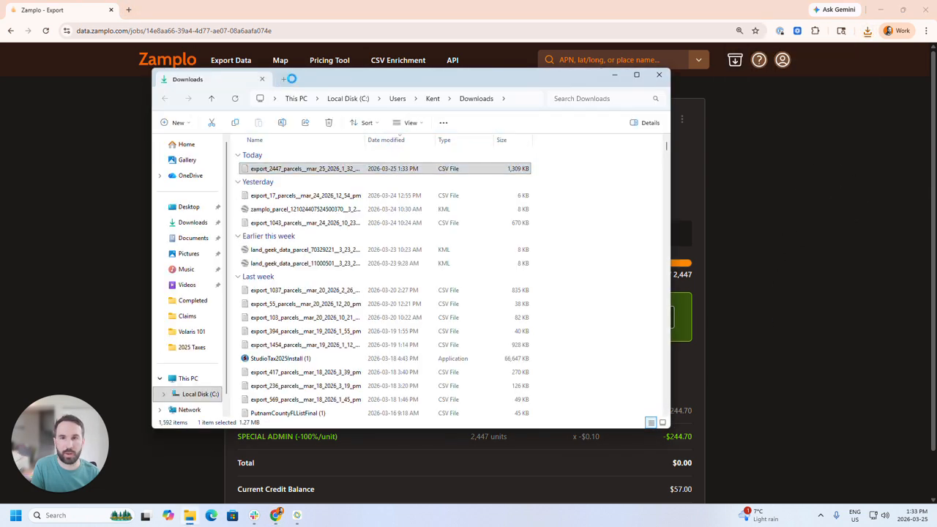
drag(457, 79, 0, 101)
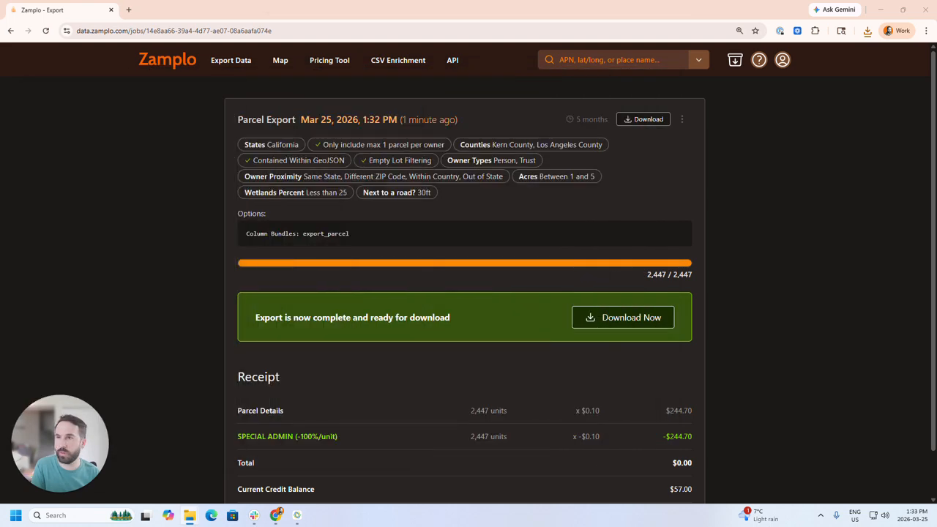
Find Google Sheets through a web search in a new browser tab and create a blank spreadsheet.
click(129, 10)
text(google she)
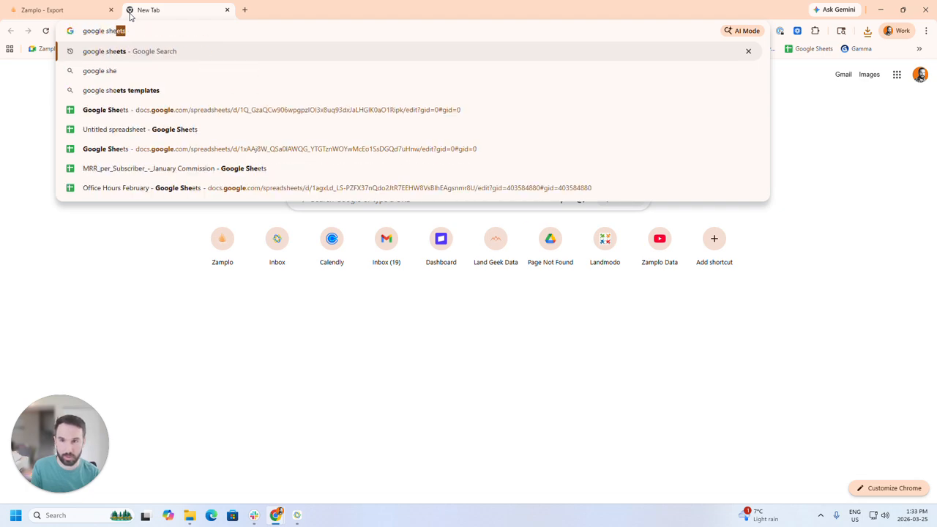
key(Return)
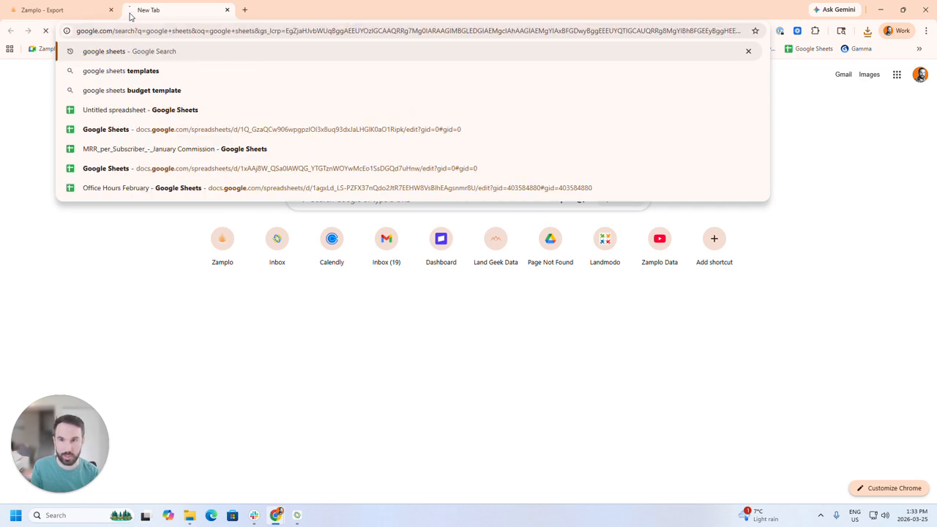
click(177, 152)
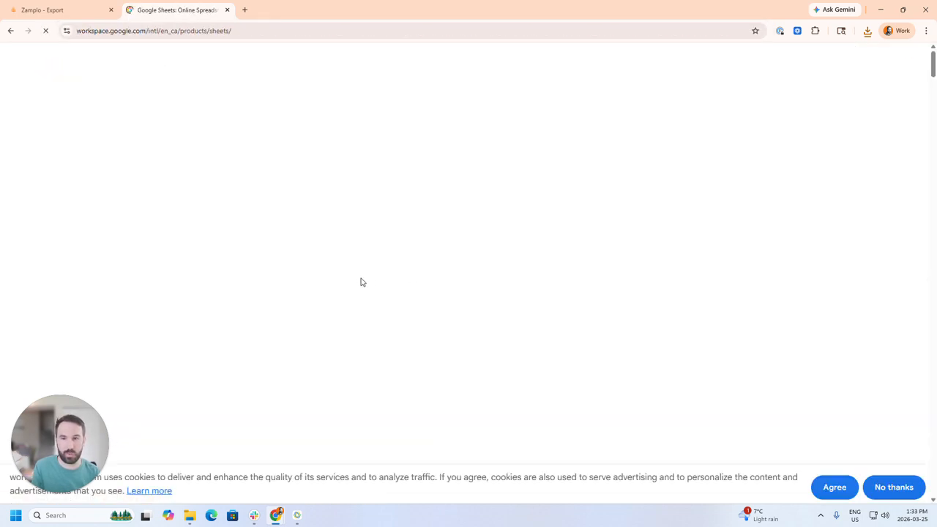
click(210, 256)
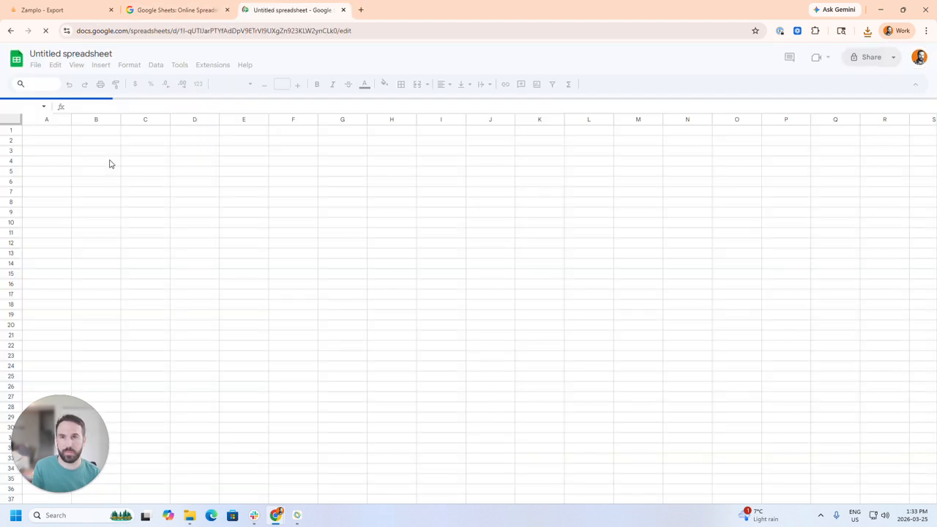
Upload the downloaded export_2447_parcels CSV from the Downloads folder and open it in Google Sheets.
click(36, 68)
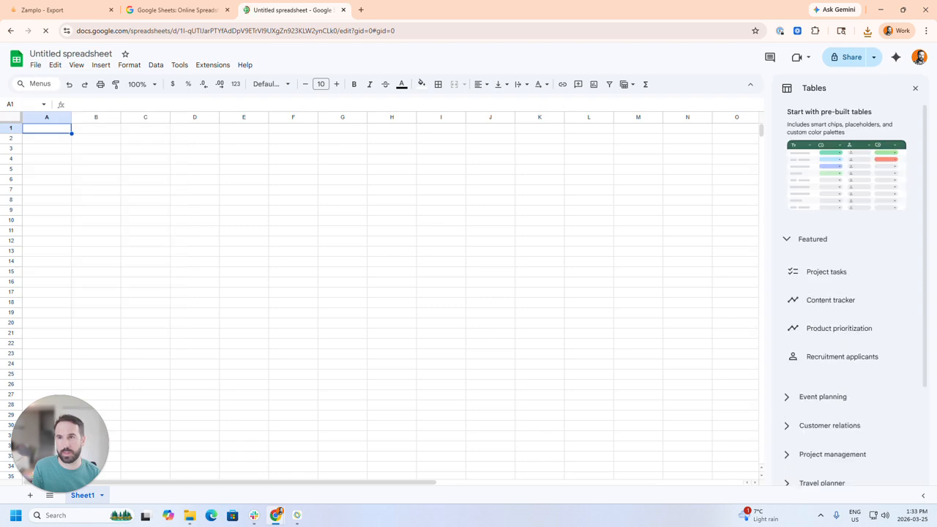
click(37, 65)
click(51, 97)
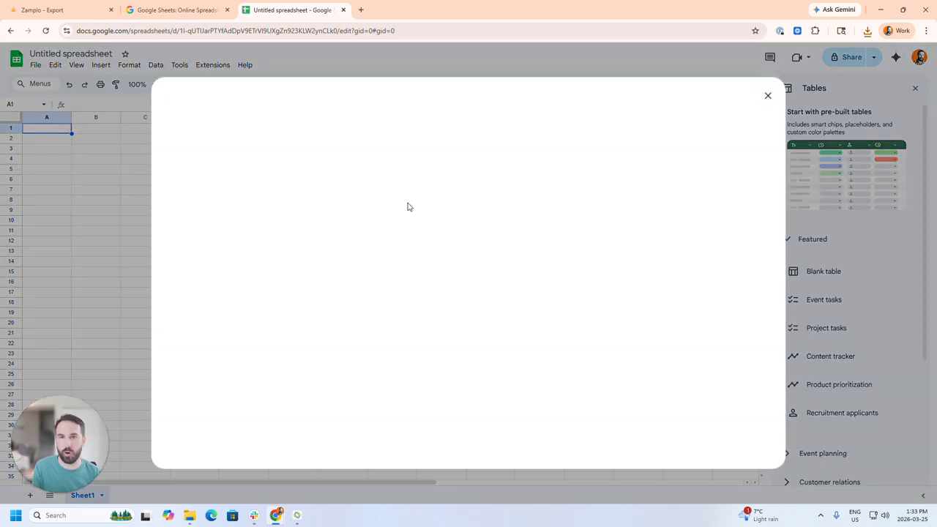
click(471, 124)
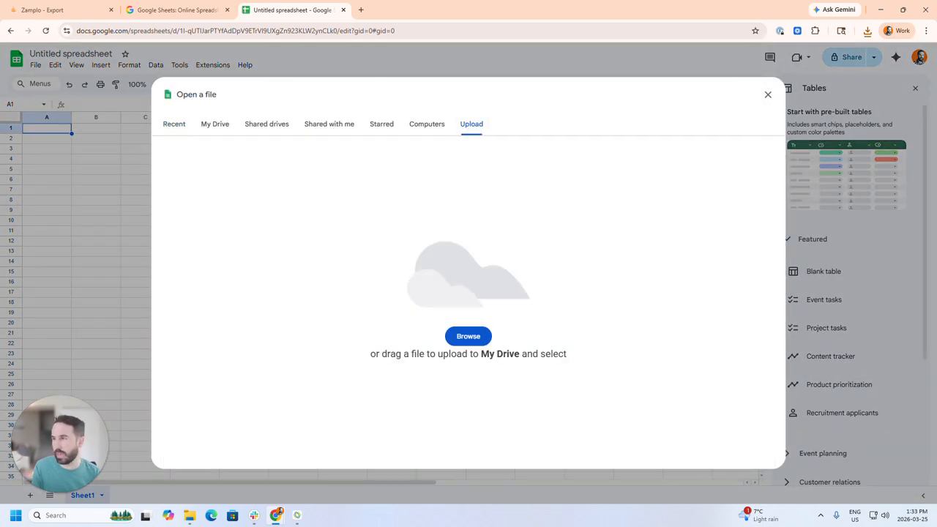
drag(230, 219, 410, 235)
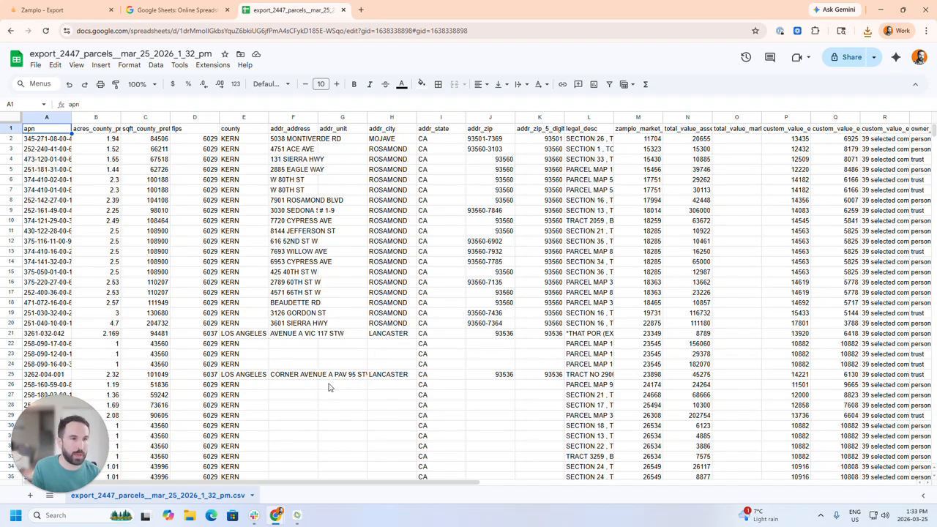
Insert a column directly after custom_value_estimate and give it the header "Offer".
drag(252, 484, 428, 483)
click(586, 118)
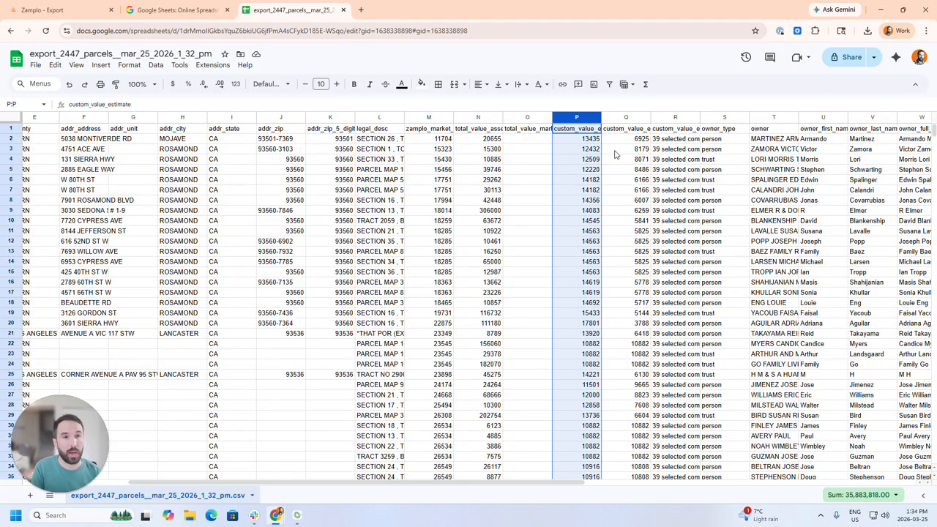
right_click(579, 117)
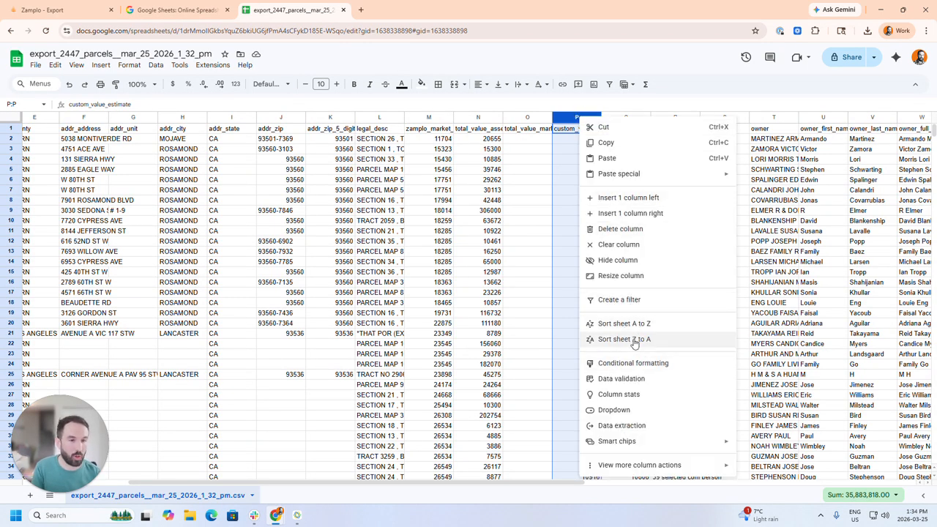
click(630, 213)
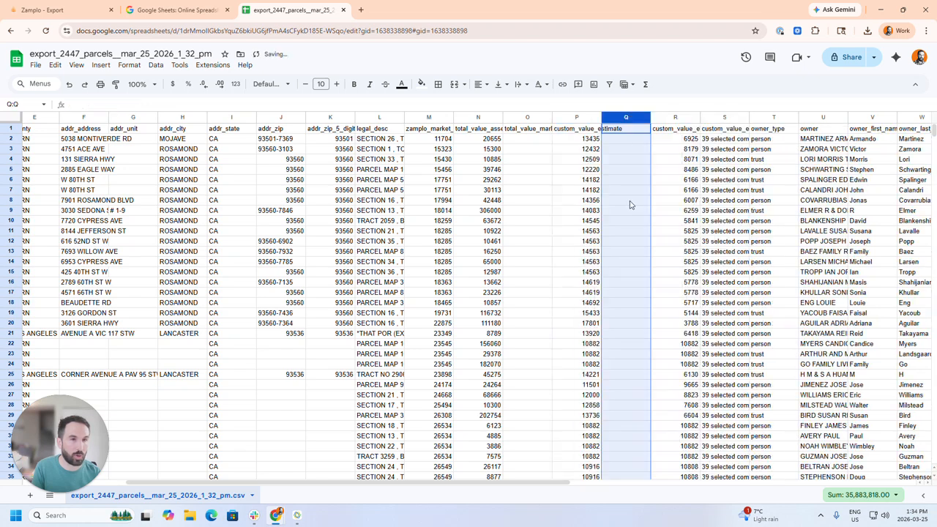
click(628, 129)
text(O)
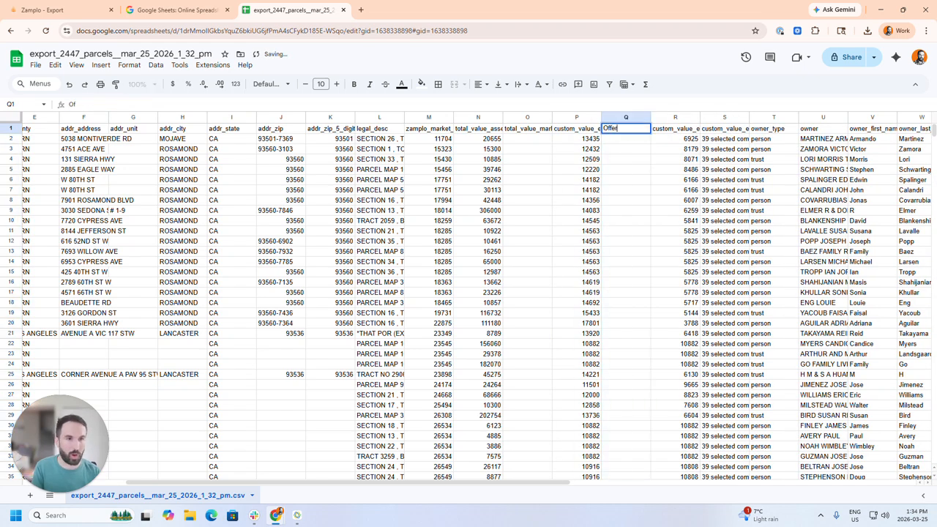
text(ffer)
Calculate each offer as 40% of the custom value estimate with =P2*0.4 in Q2, and autofill the formula down the Offer column.
click(634, 143)
text(=)
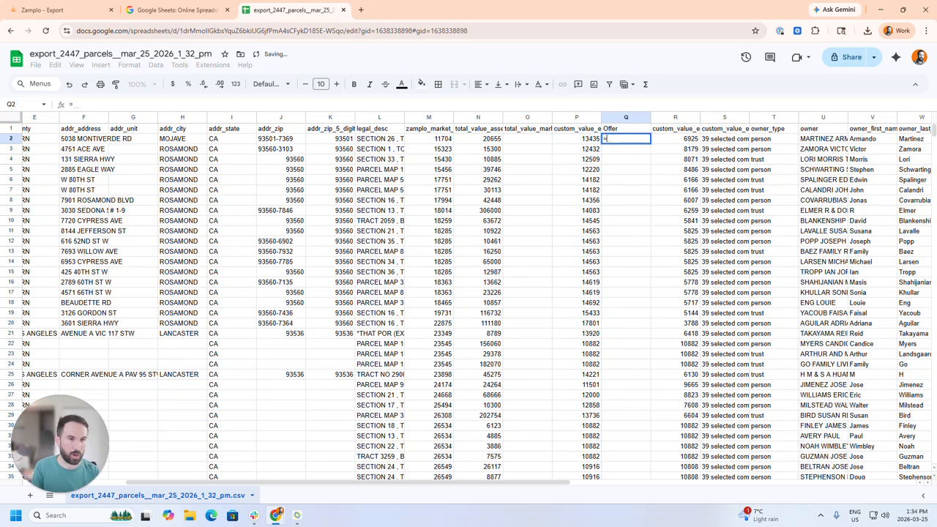
click(596, 140)
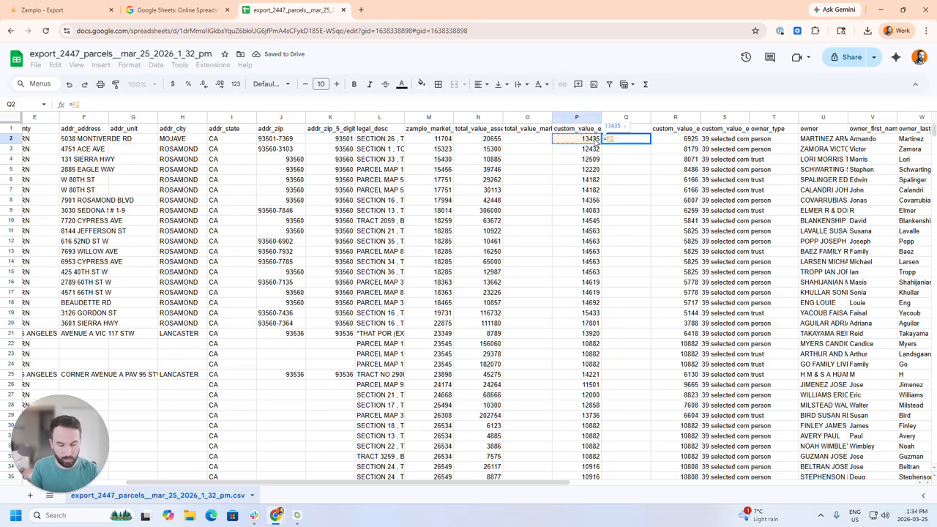
text(*)
text(0.4)
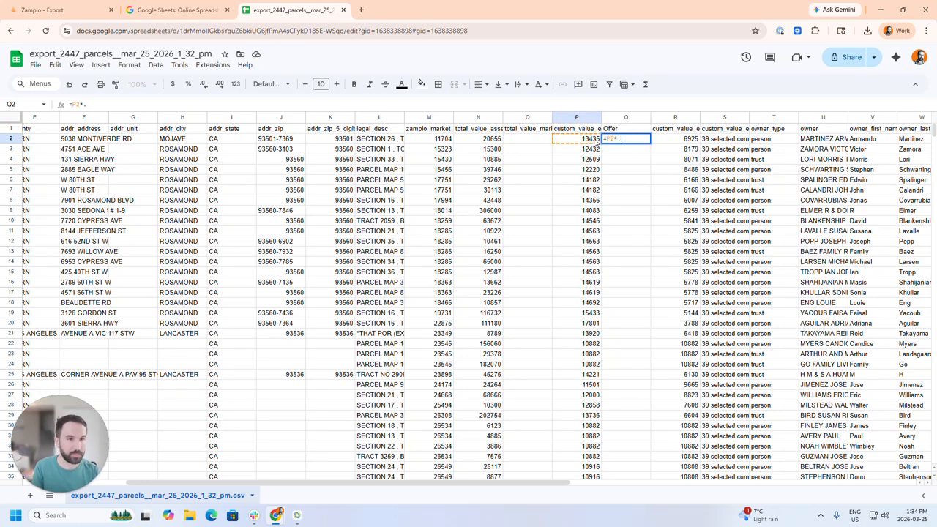
key(Return)
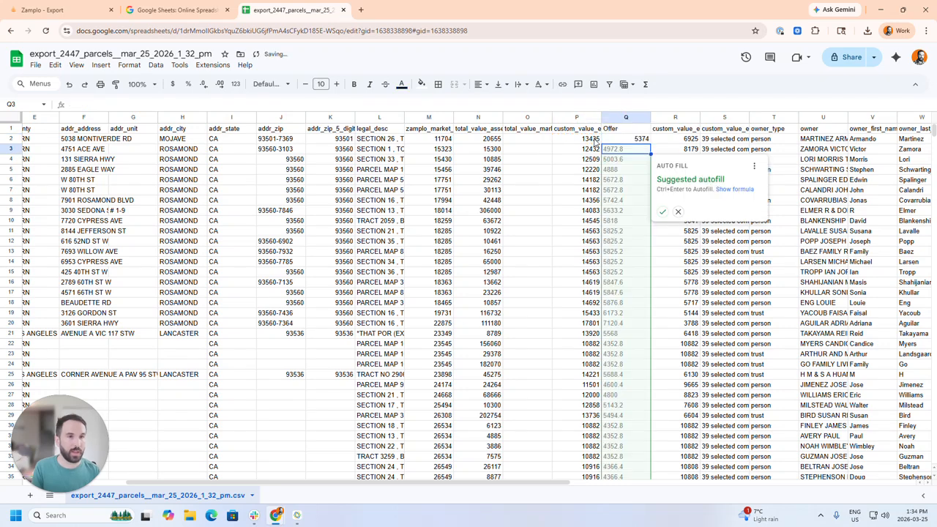
click(662, 211)
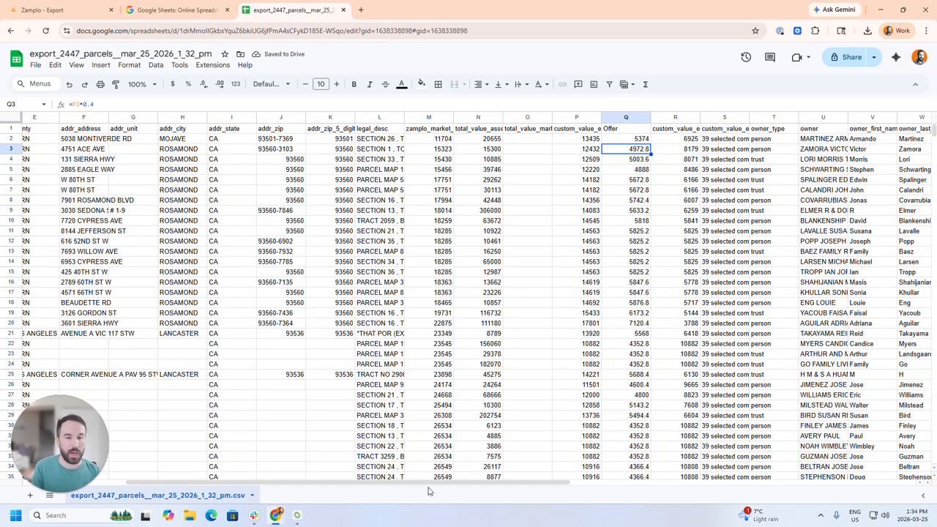
Widen the zamplo_map_url column and select row 18.
drag(433, 488, 709, 513)
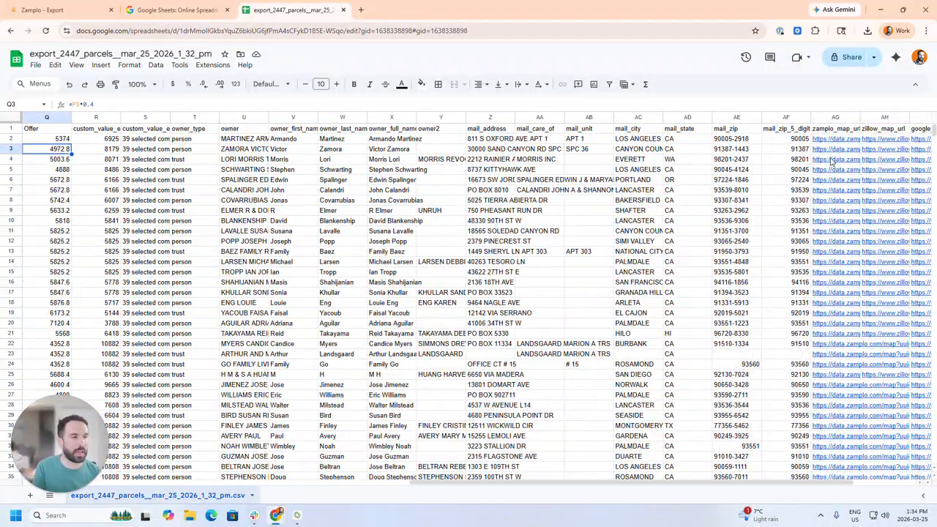
drag(862, 120, 885, 119)
drag(636, 491, 712, 495)
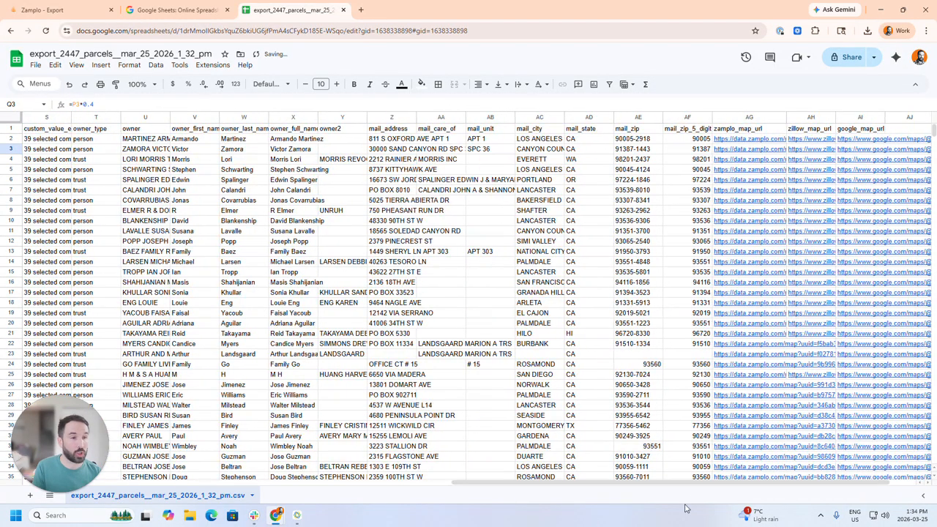
click(16, 302)
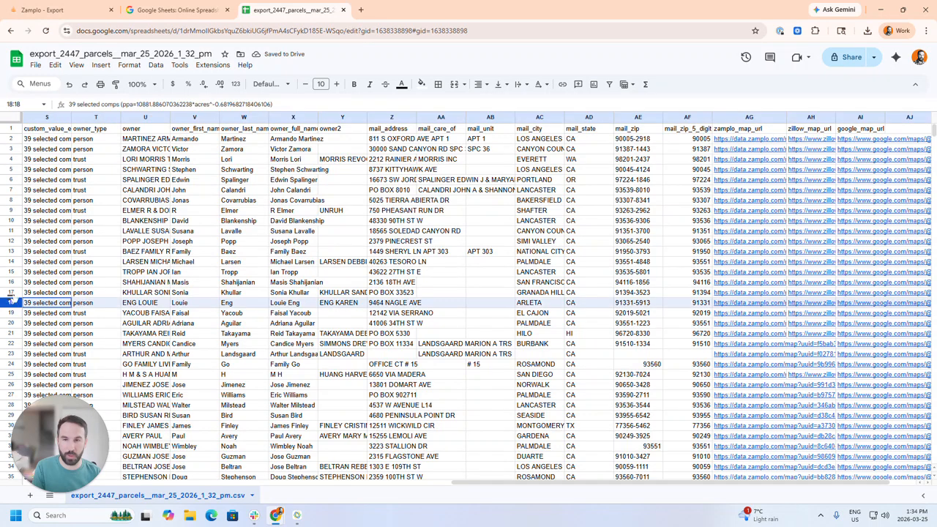
Open row 18's Zamplo map link and inspect the linked parcel close up, including its surroundings and property details.
click(738, 305)
click(766, 322)
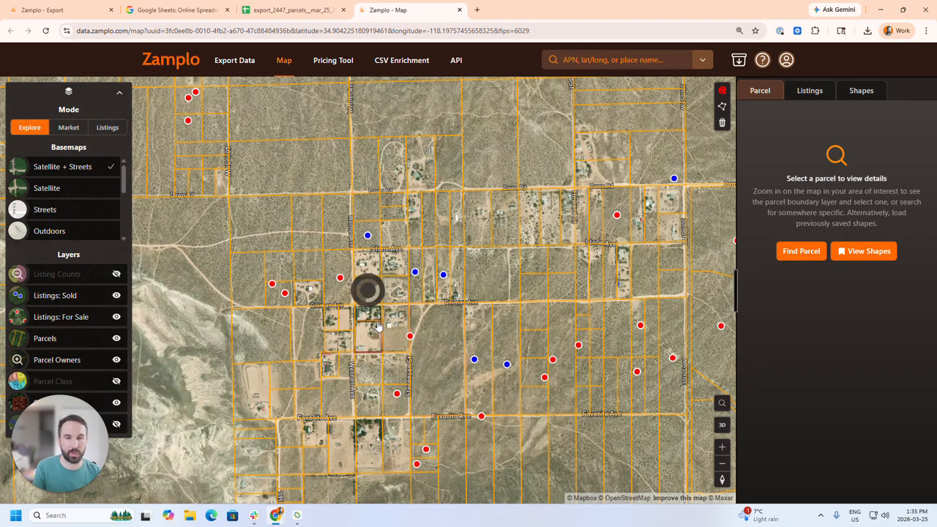
scroll(372, 309, up, 1)
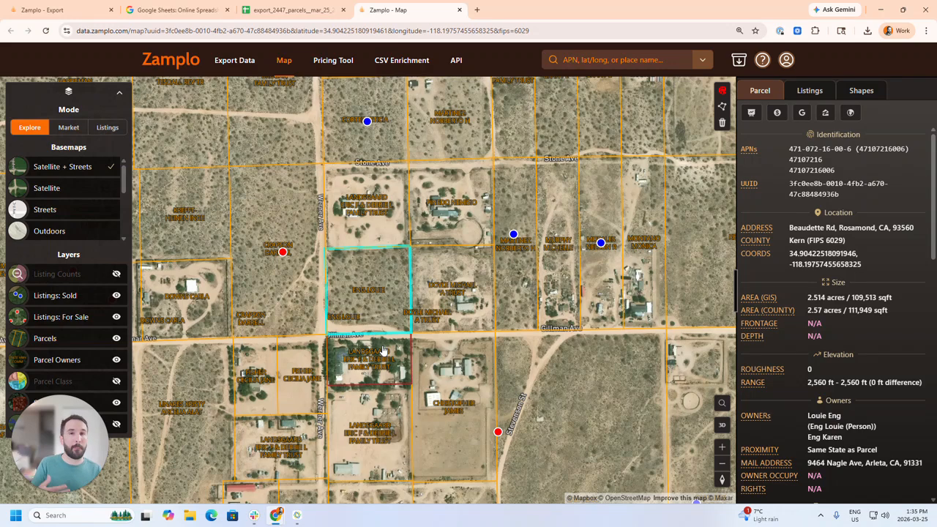
Go to Zamplo's parcel data export and load the saved DEMO query with its filters.
click(232, 63)
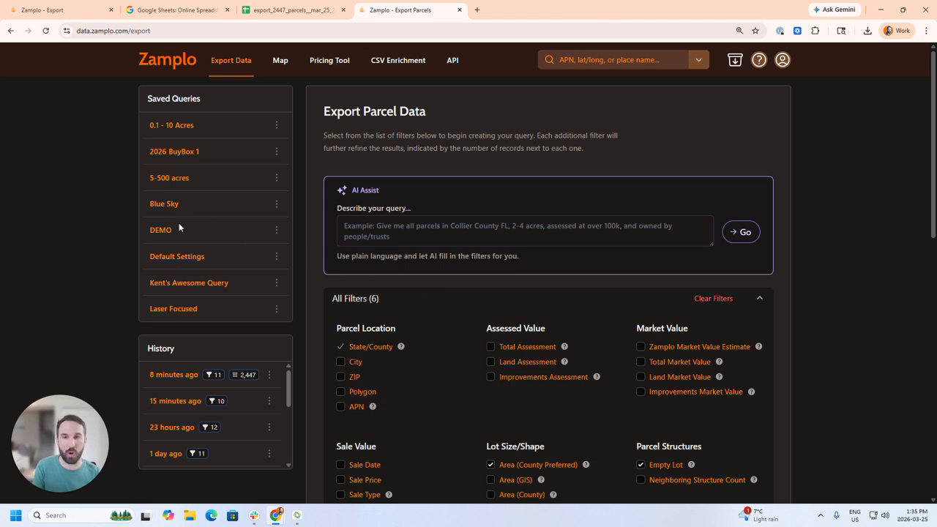
click(162, 231)
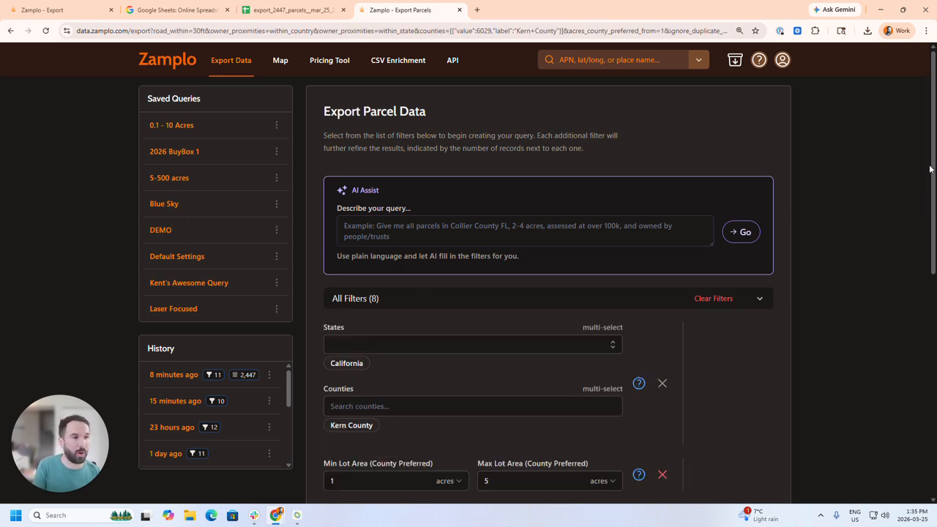
scroll(934, 180, down, 2)
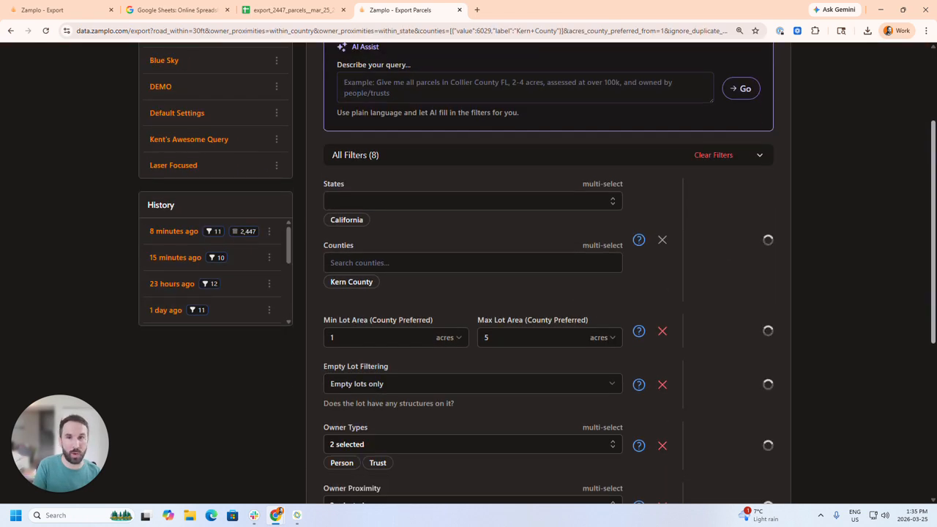
Check the parcel numbers in the Google Sheets export's apn column and add an APN filter to the Zamplo query.
click(293, 10)
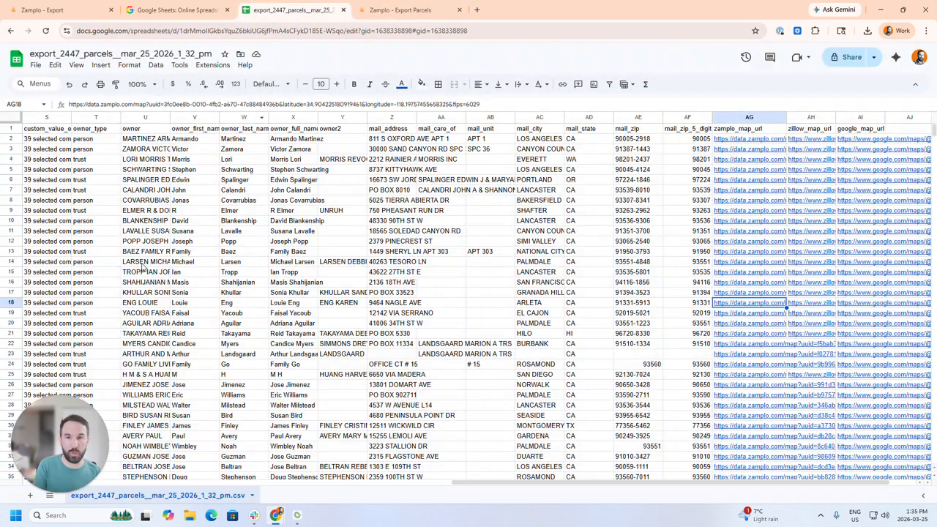
drag(507, 483, 65, 483)
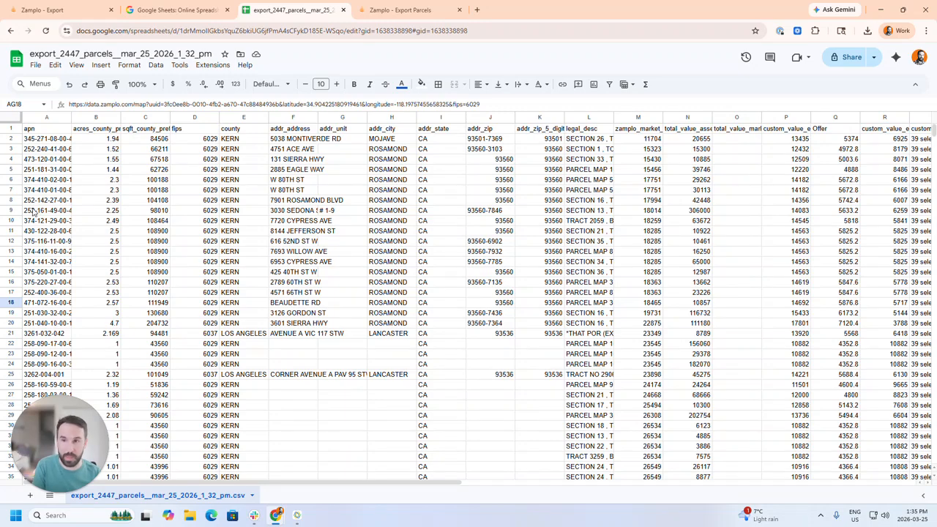
click(418, 9)
scroll(802, 212, up, 3)
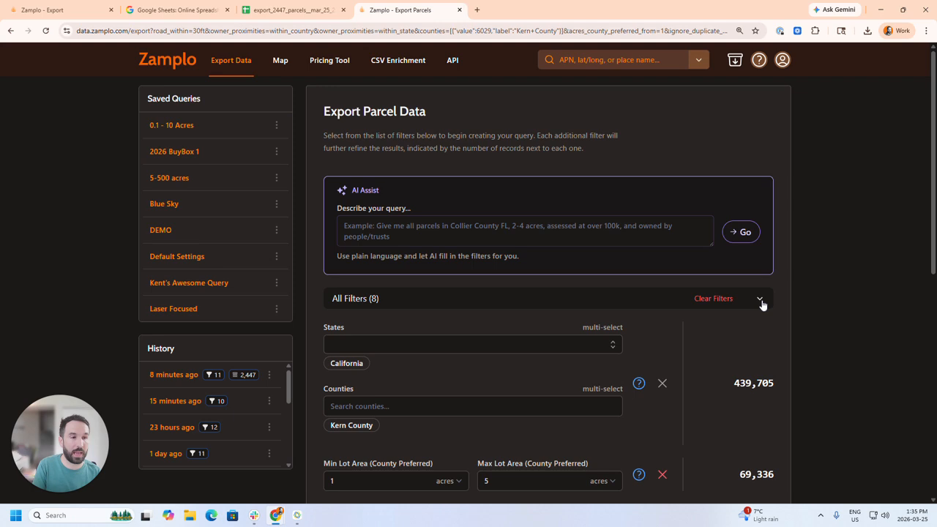
click(760, 298)
click(340, 407)
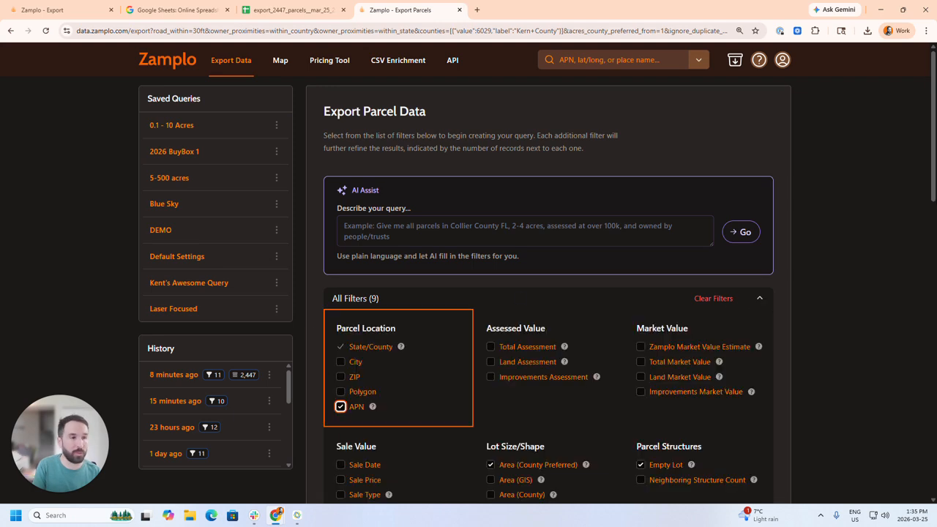
Add the wildcard pattern 252% as a Match APN entry in the APN filter.
drag(934, 120, 794, 375)
click(387, 376)
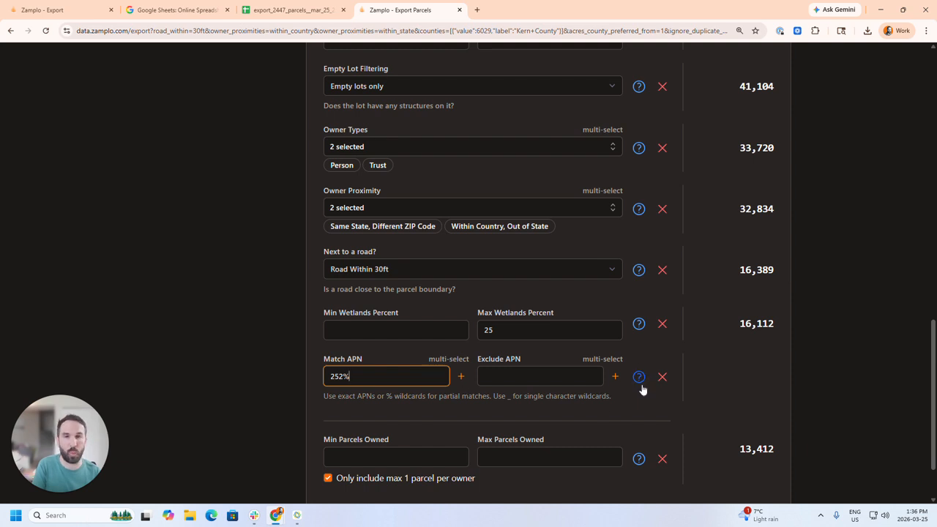
click(462, 379)
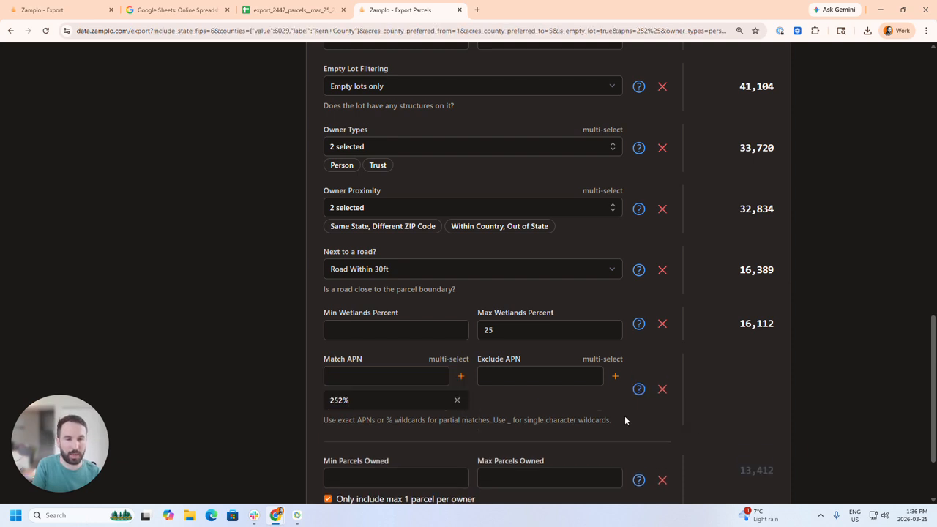